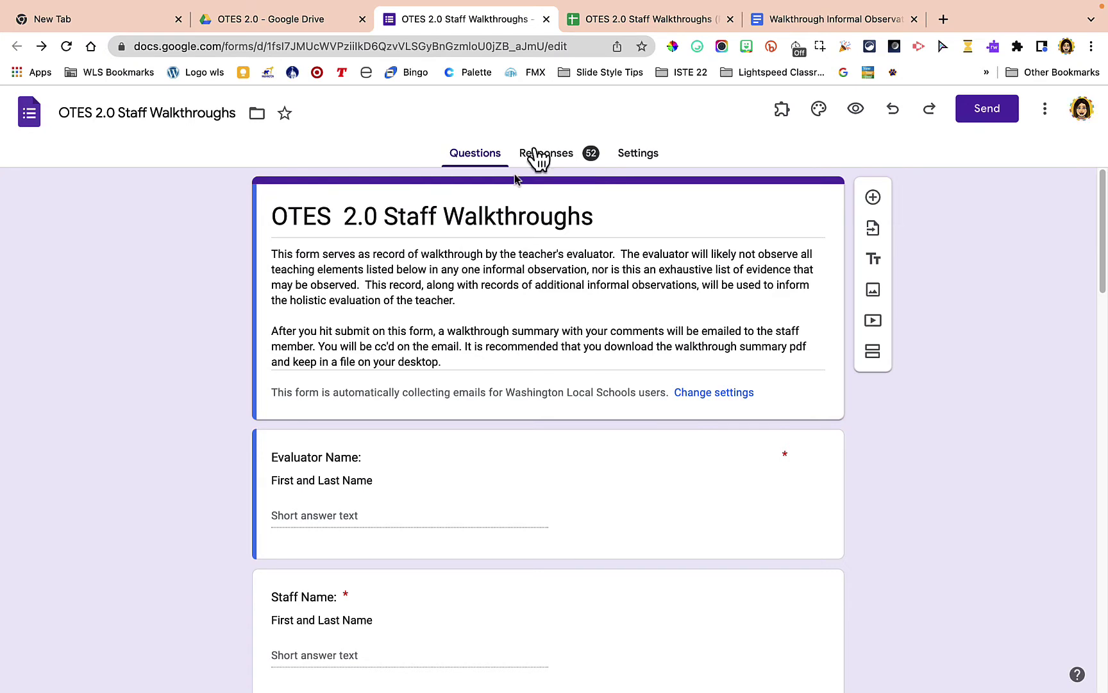
Review the walkthrough form's response spreadsheet and the Walkthrough Informal Observation Autocrat Template document
left_click(639, 19)
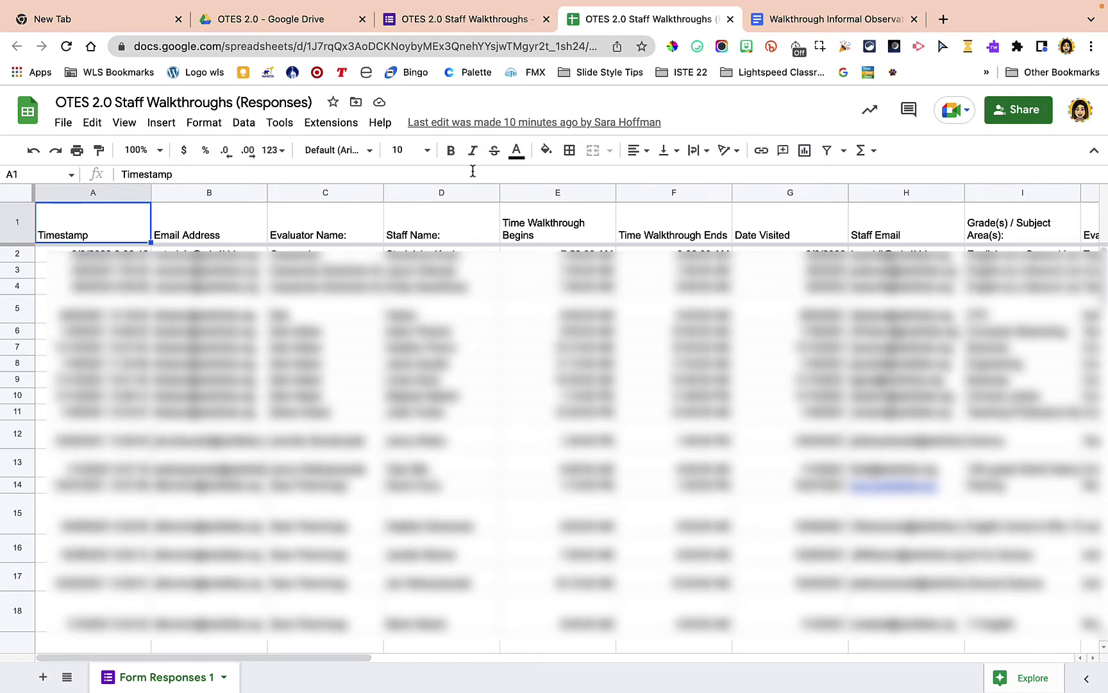
left_click(829, 25)
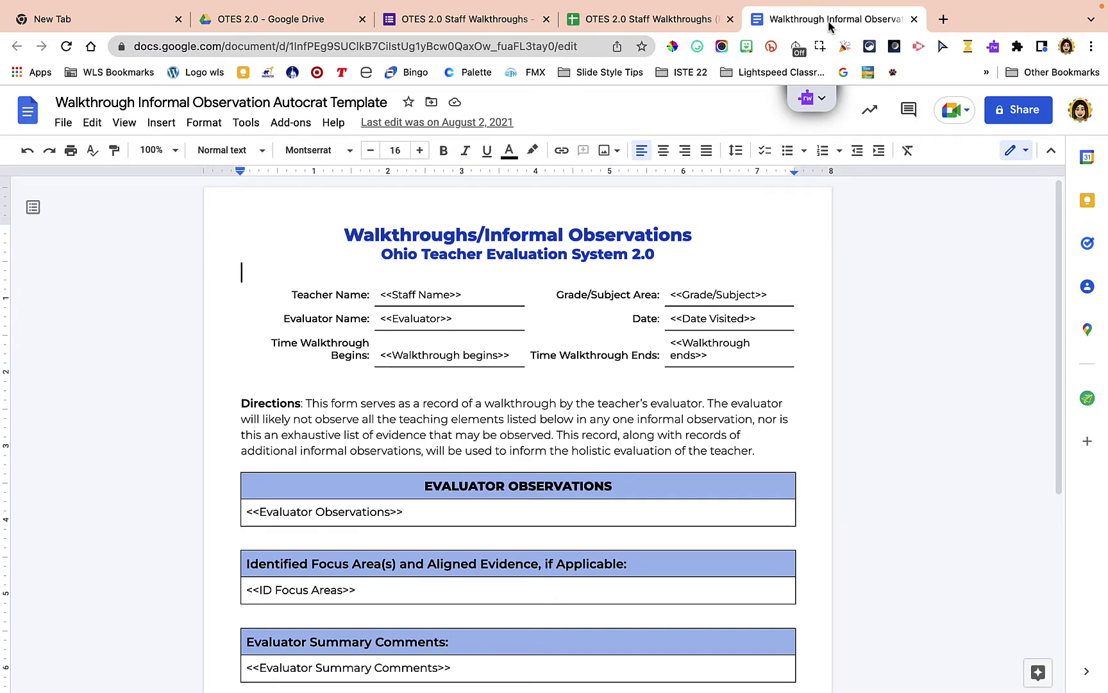
left_click(463, 19)
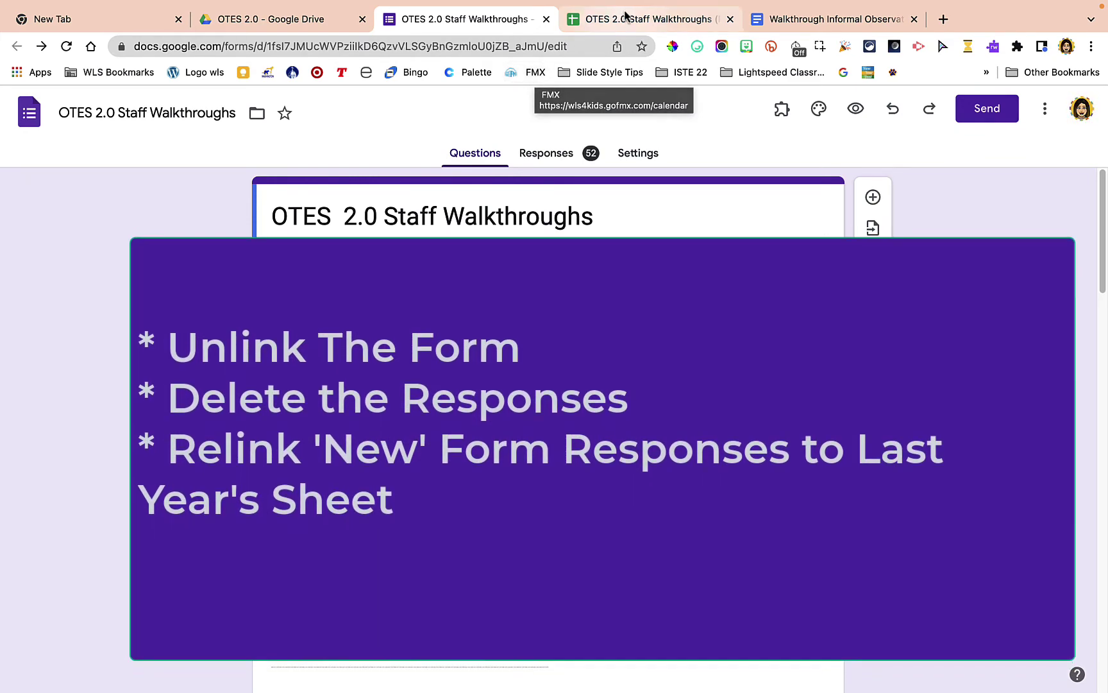
left_click(629, 19)
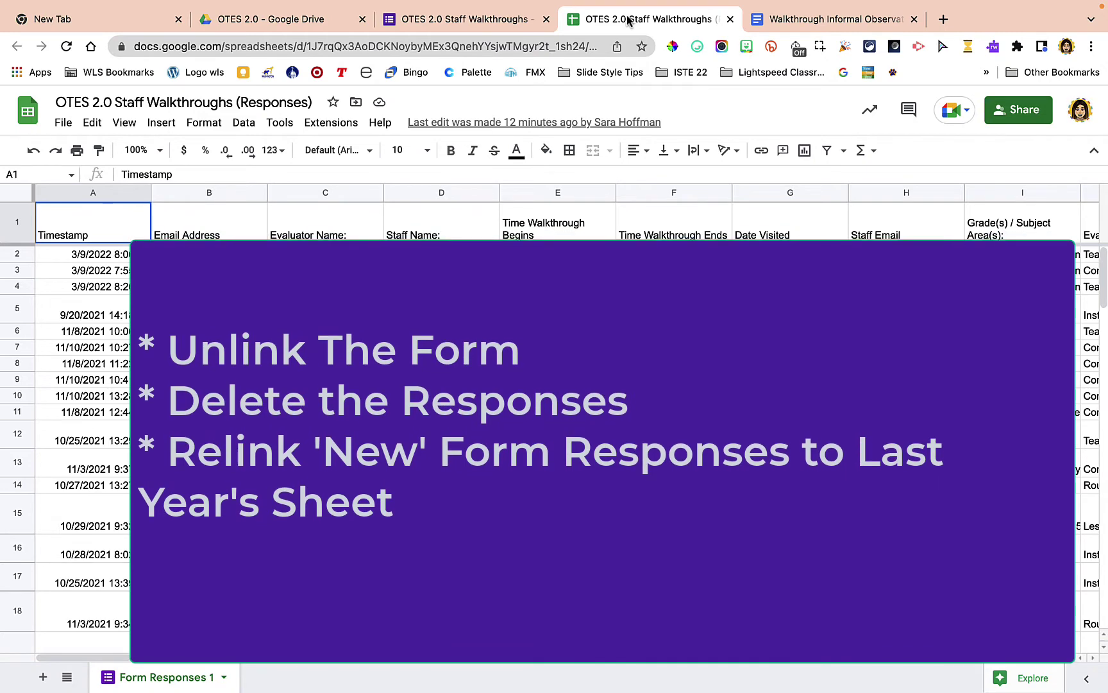
Unlink the OTES 2.0 Staff Walkthroughs form from its current response spreadsheet
left_click(460, 19)
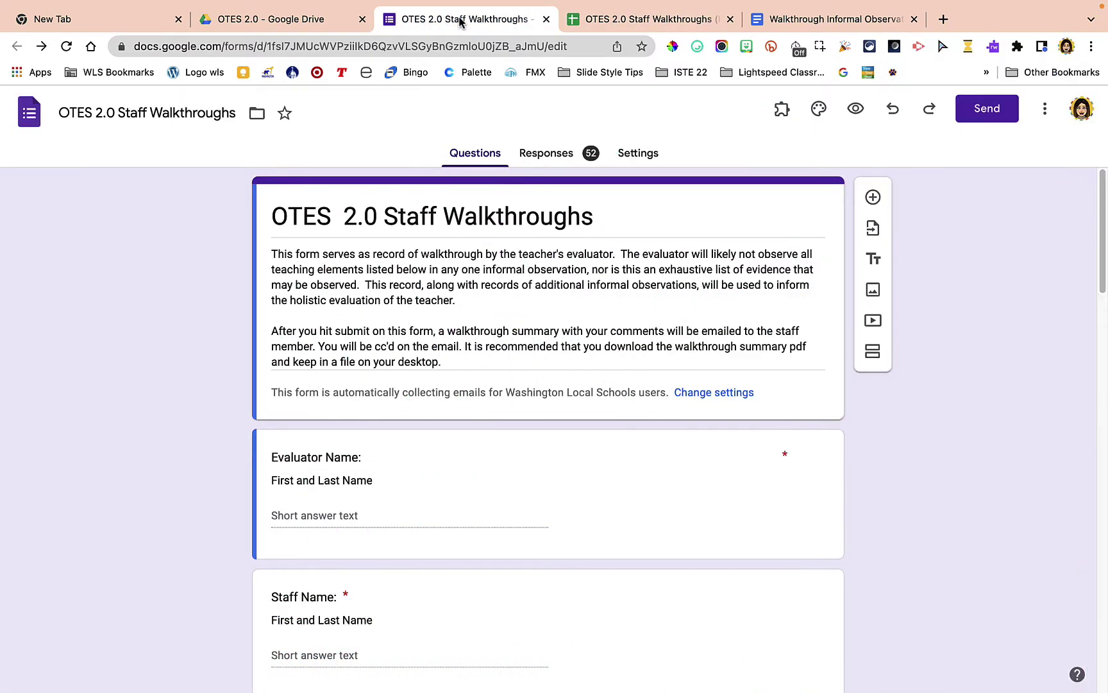
left_click(556, 162)
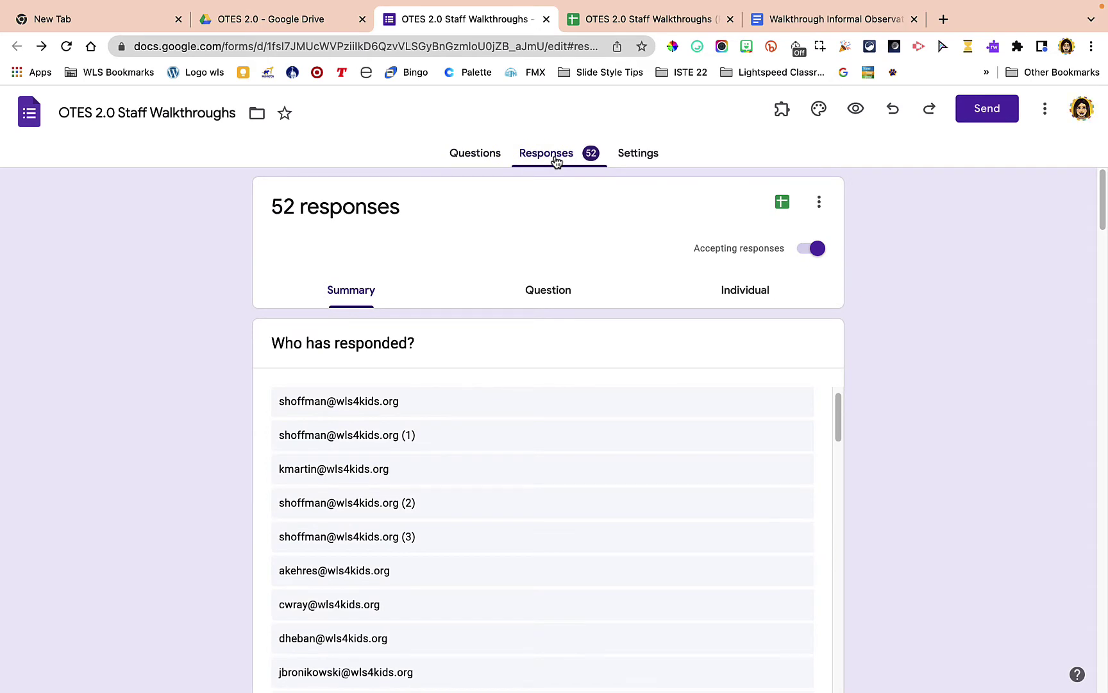
left_click(821, 204)
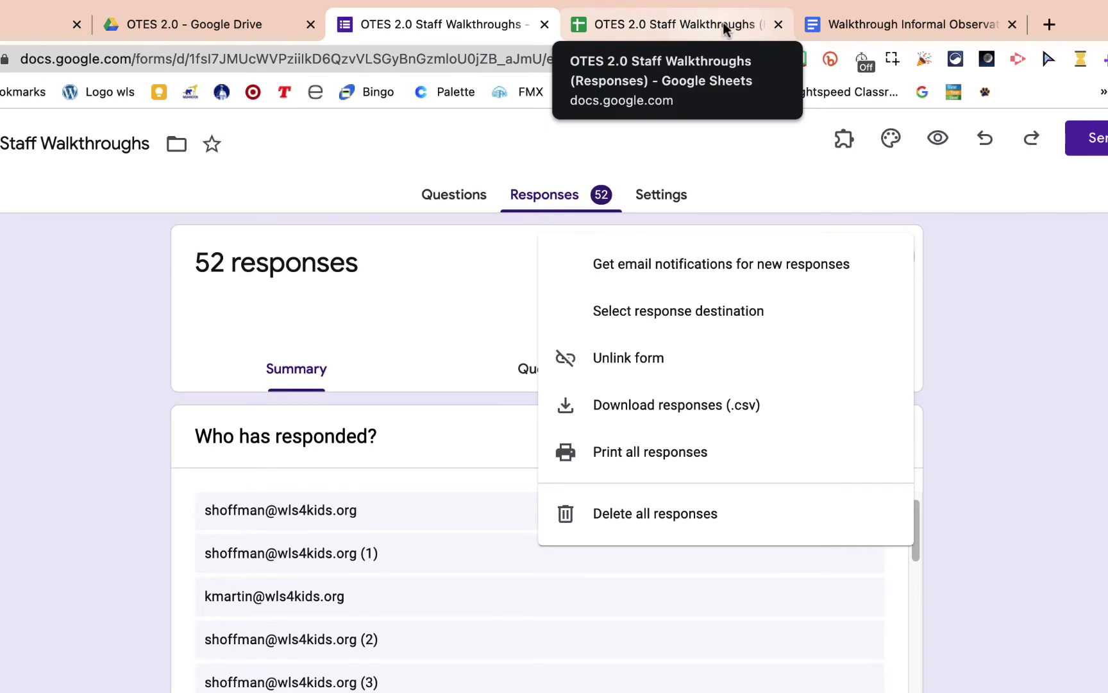
left_click(656, 359)
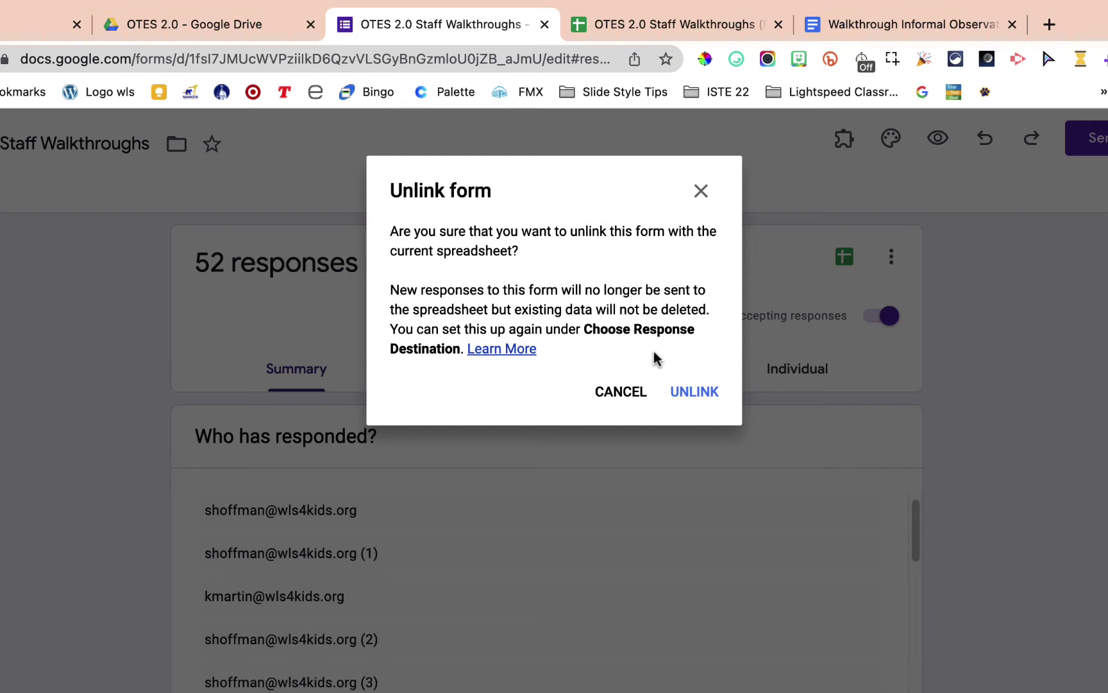
left_click(695, 399)
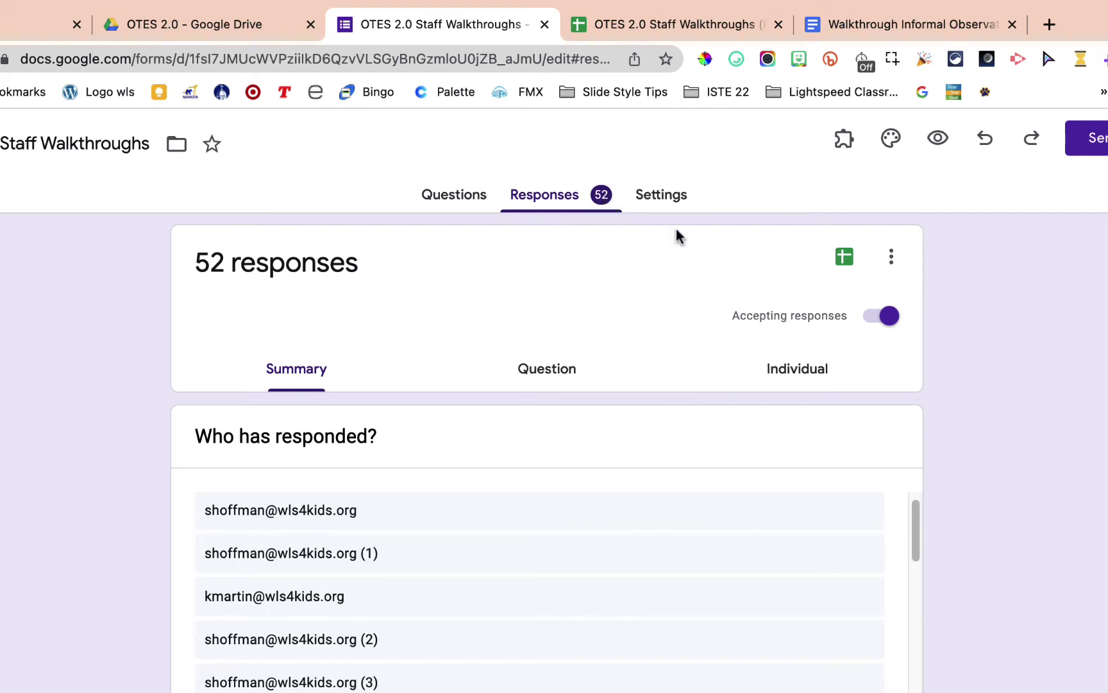
Delete all collected responses from the OTES 2.0 Staff Walkthroughs form
left_click(892, 260)
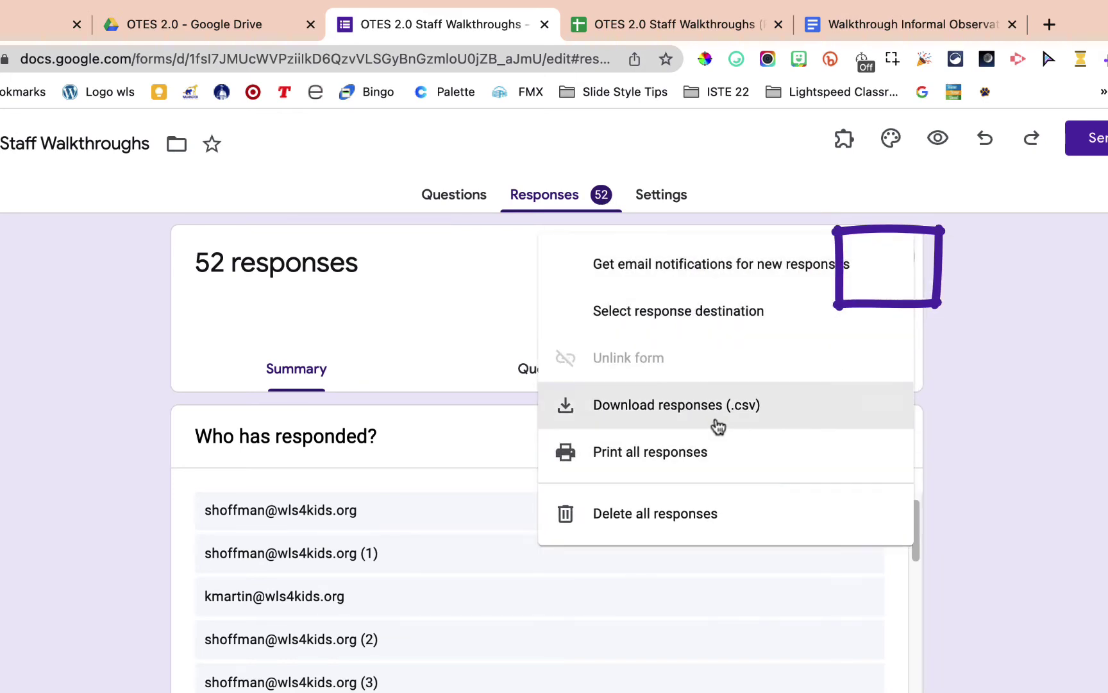
left_click(704, 519)
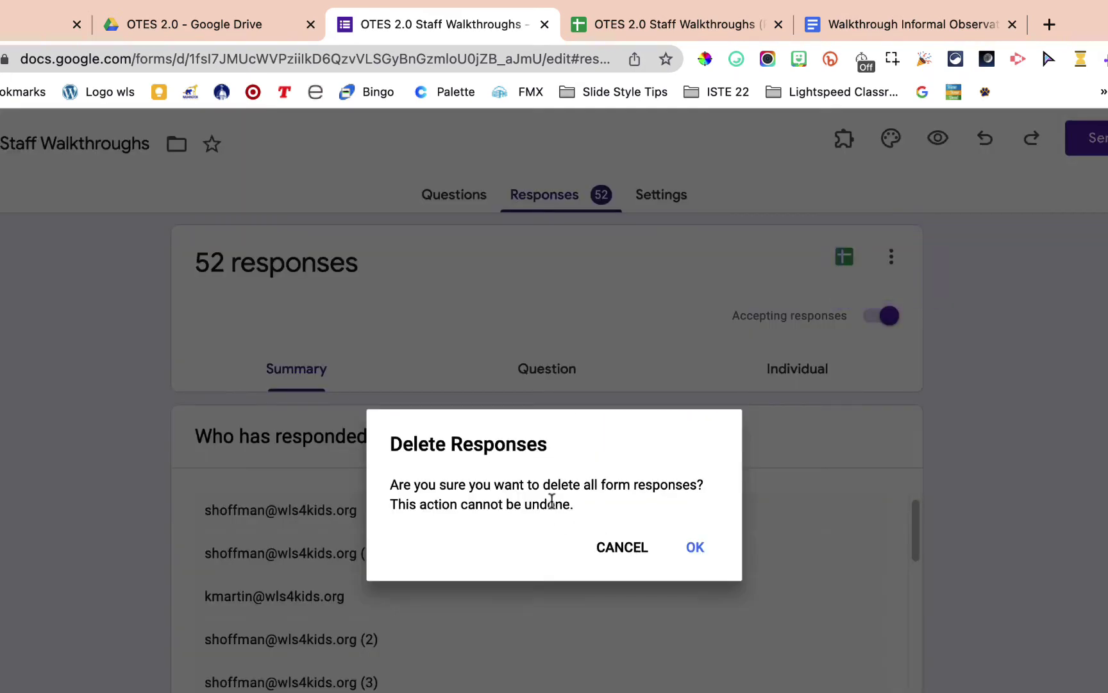
left_click(695, 548)
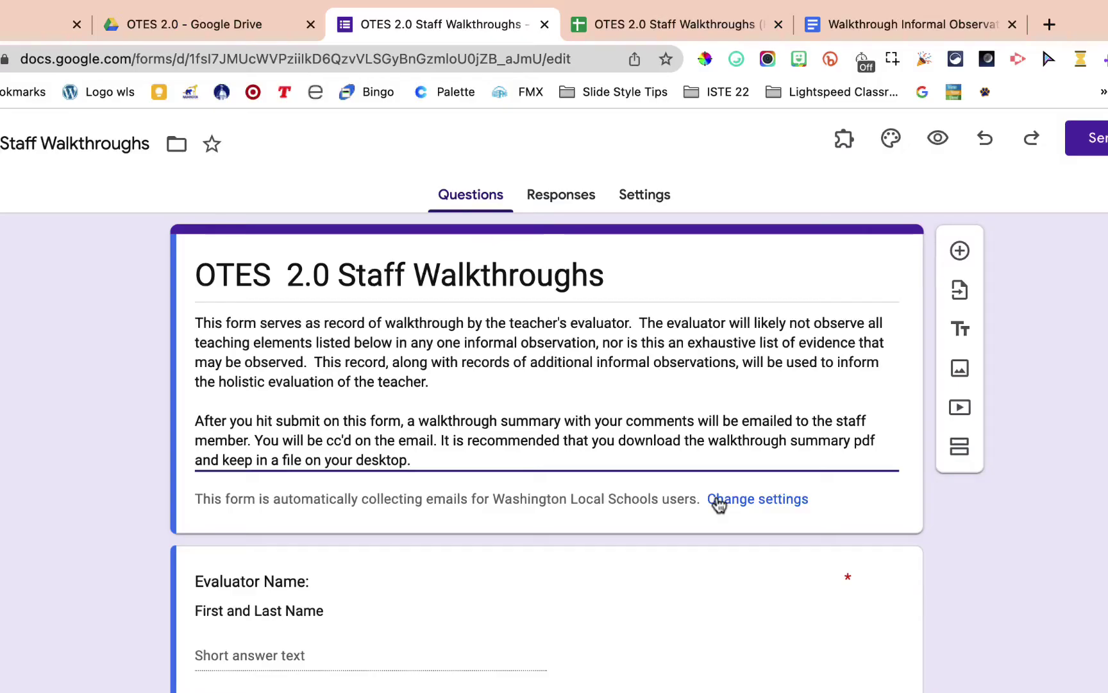
Rename the Form Responses 1 sheet in the walkthrough response spreadsheet as 2021-2022
left_click(690, 29)
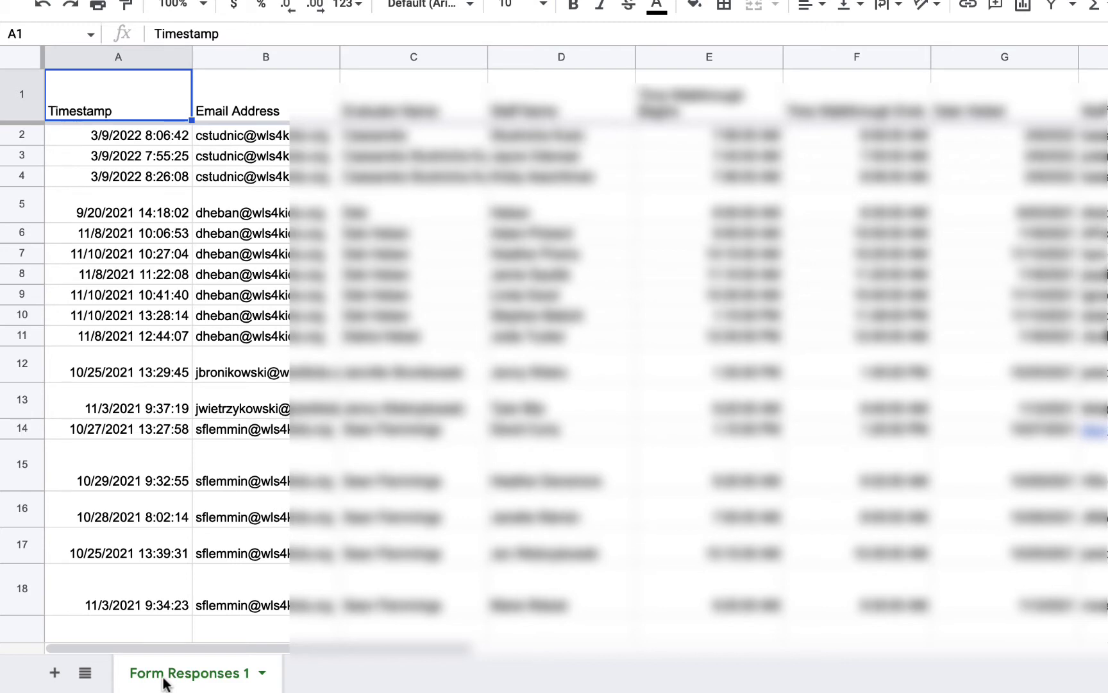
left_click(262, 674)
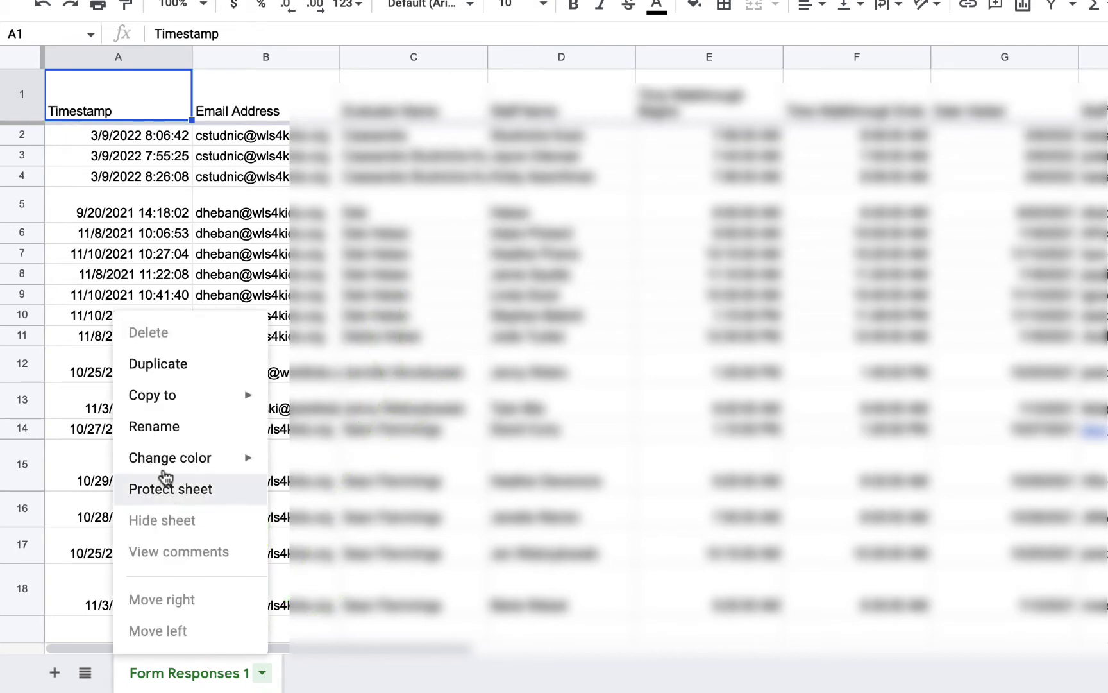
left_click(161, 427)
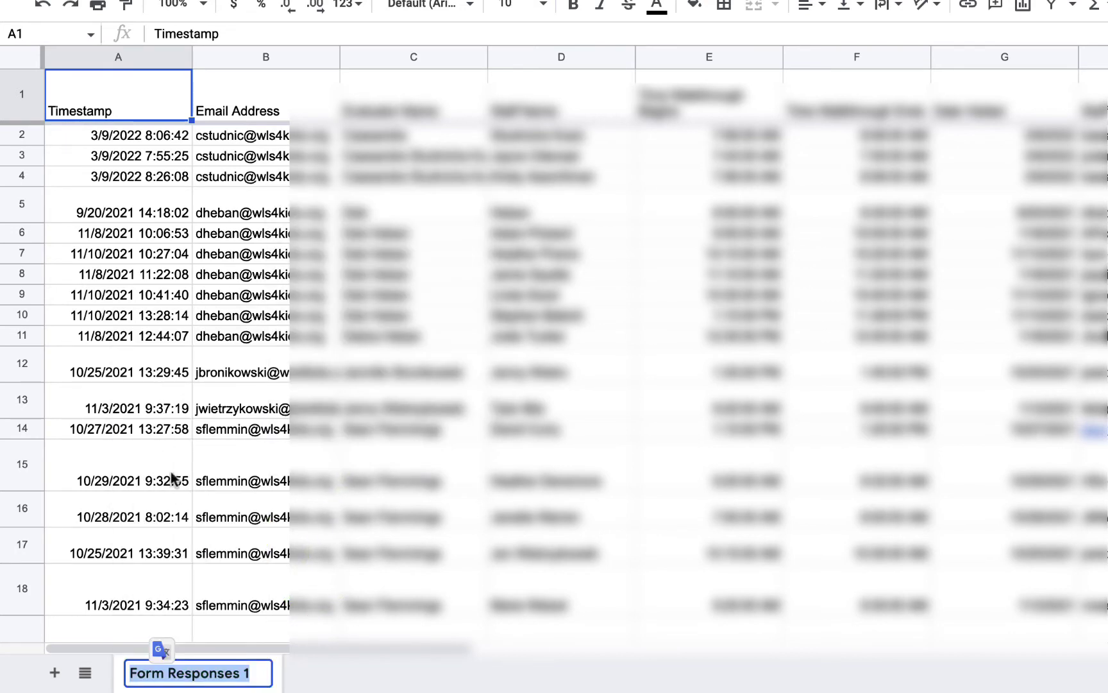
mouse_move(201, 569)
type("2021-2022")
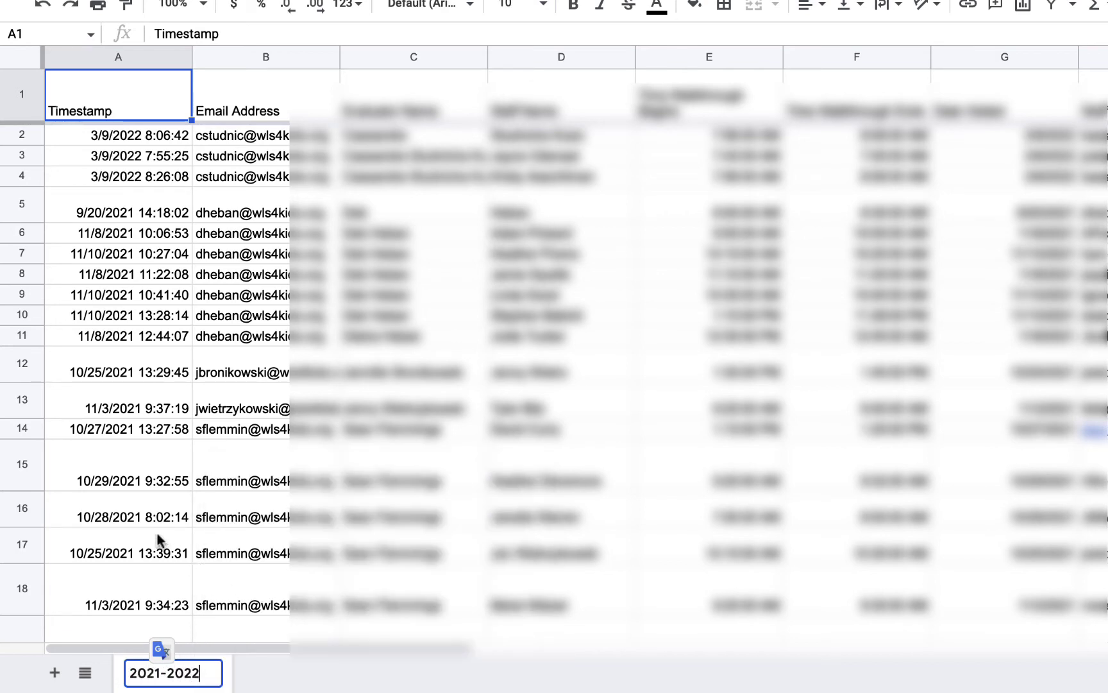
mouse_move(292, 588)
key("Return")
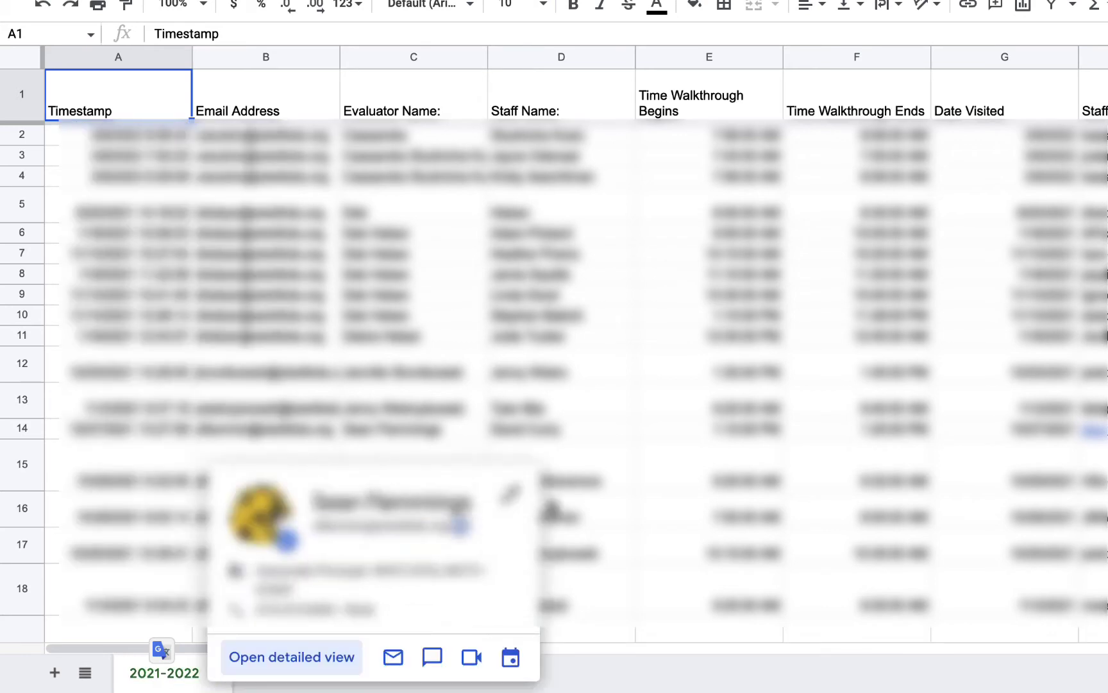
left_click(676, 506)
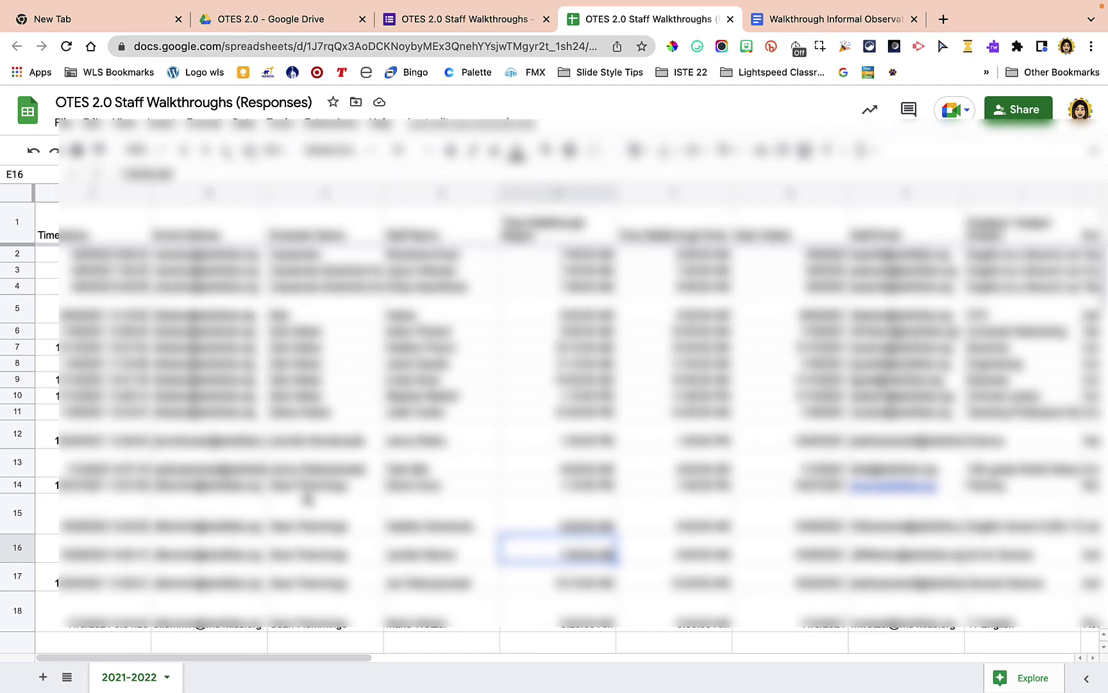
Link the form's responses to the existing spreadsheet OTES 2.0 Staff Walkthroughs (Responses)
left_click(465, 24)
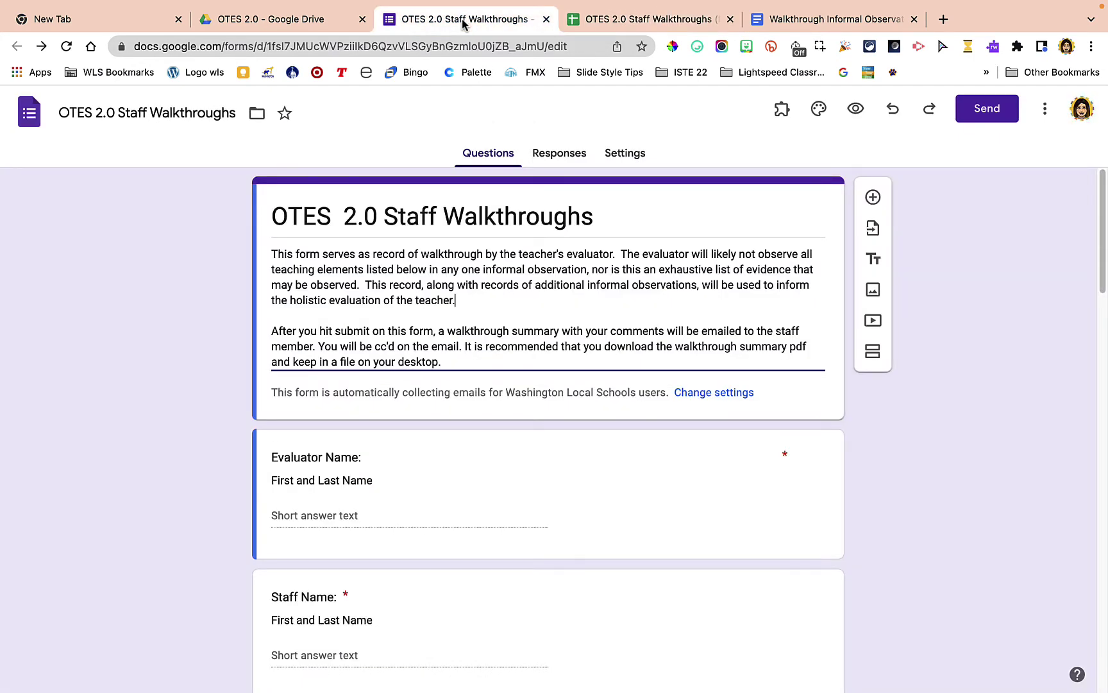
left_click(563, 154)
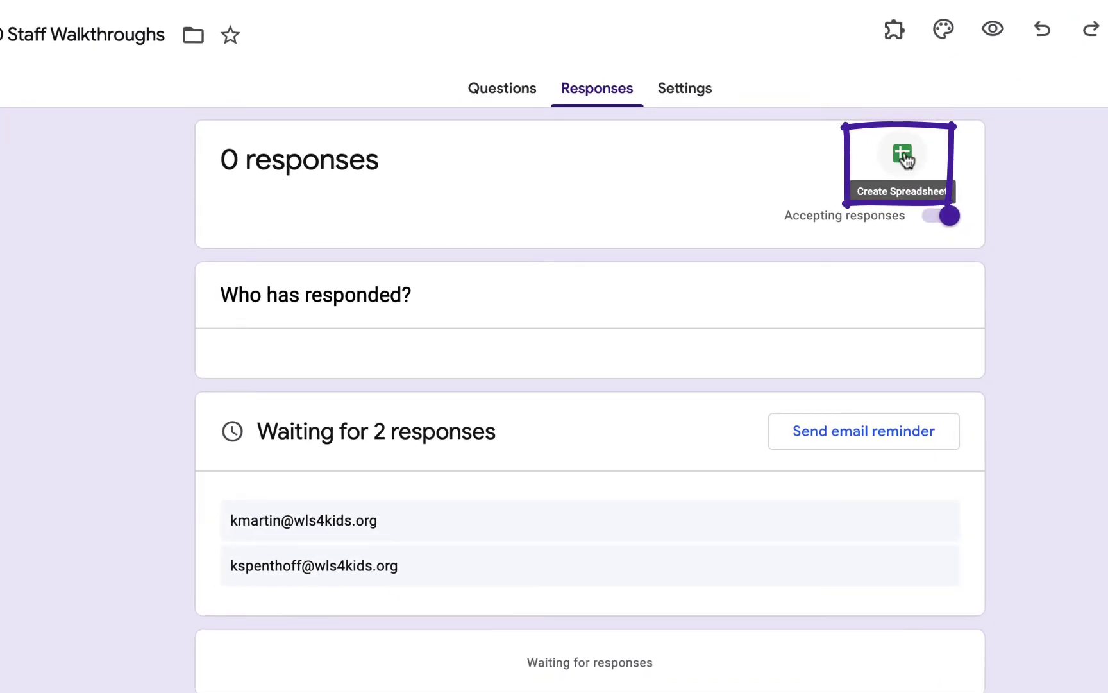
left_click(905, 157)
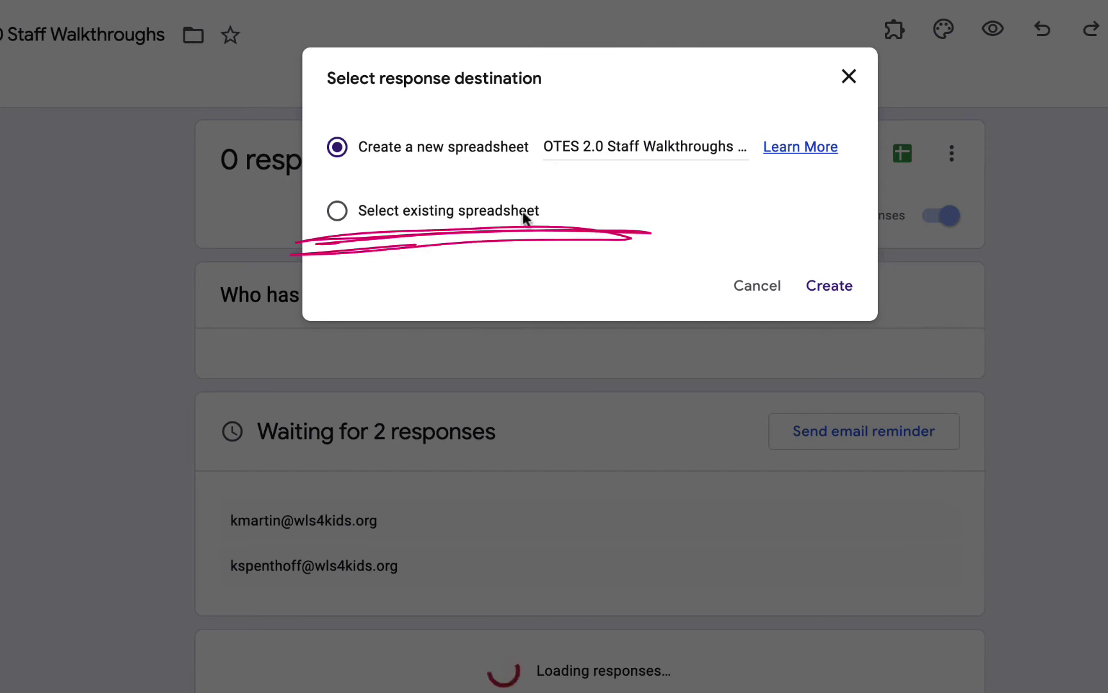
left_click(344, 215)
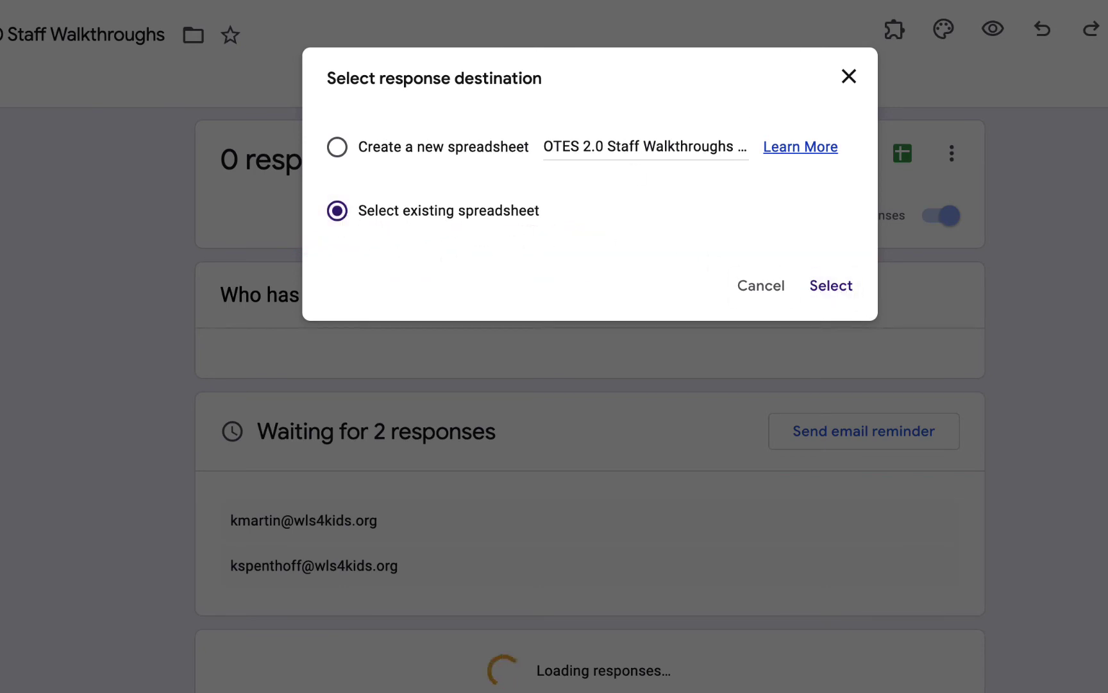
left_click(831, 286)
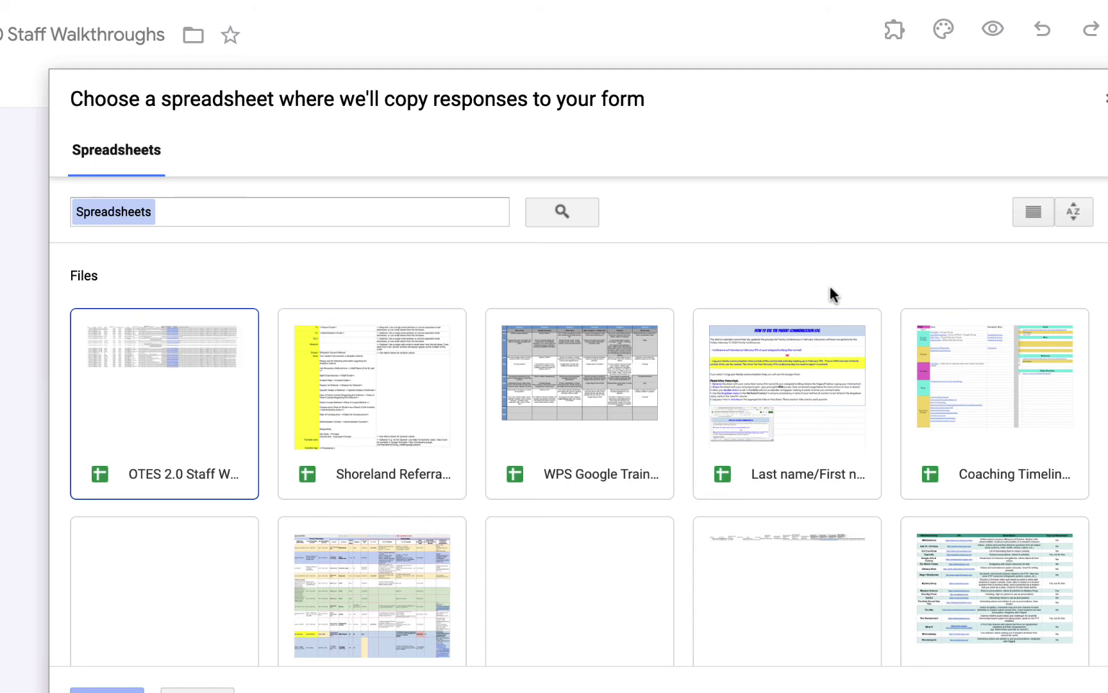
left_click(158, 371)
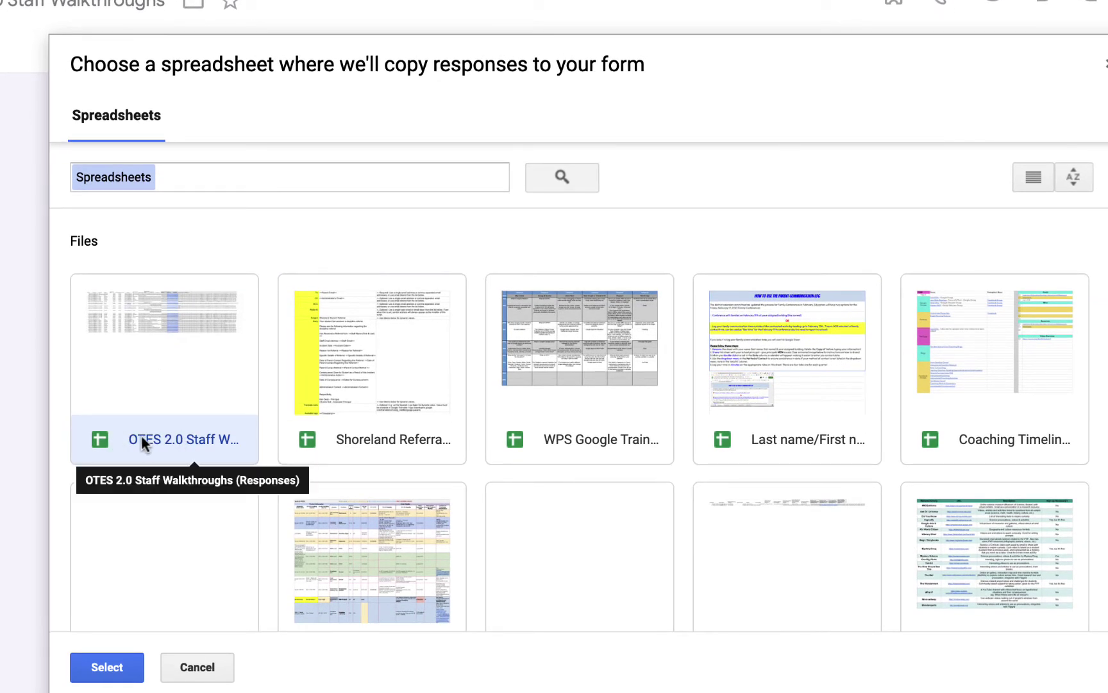
left_click(104, 670)
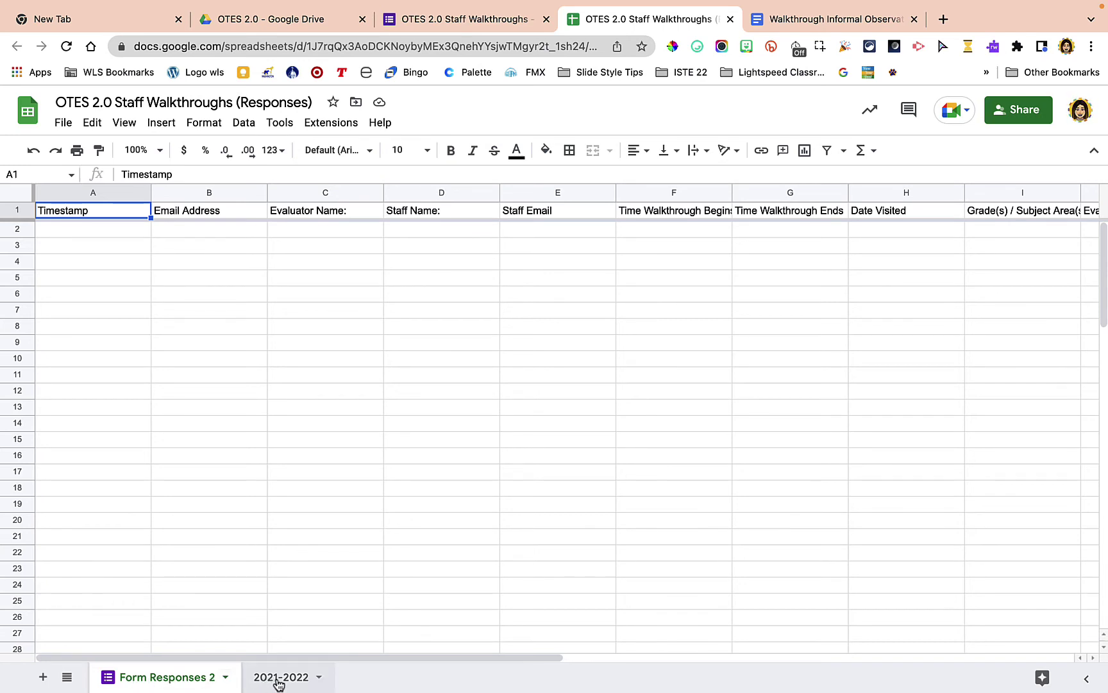
Look over the 2021-2022 sheet, return to Form Responses 2 and open the OTES Walkthrough job in AutoCrat for editing
left_click(306, 682)
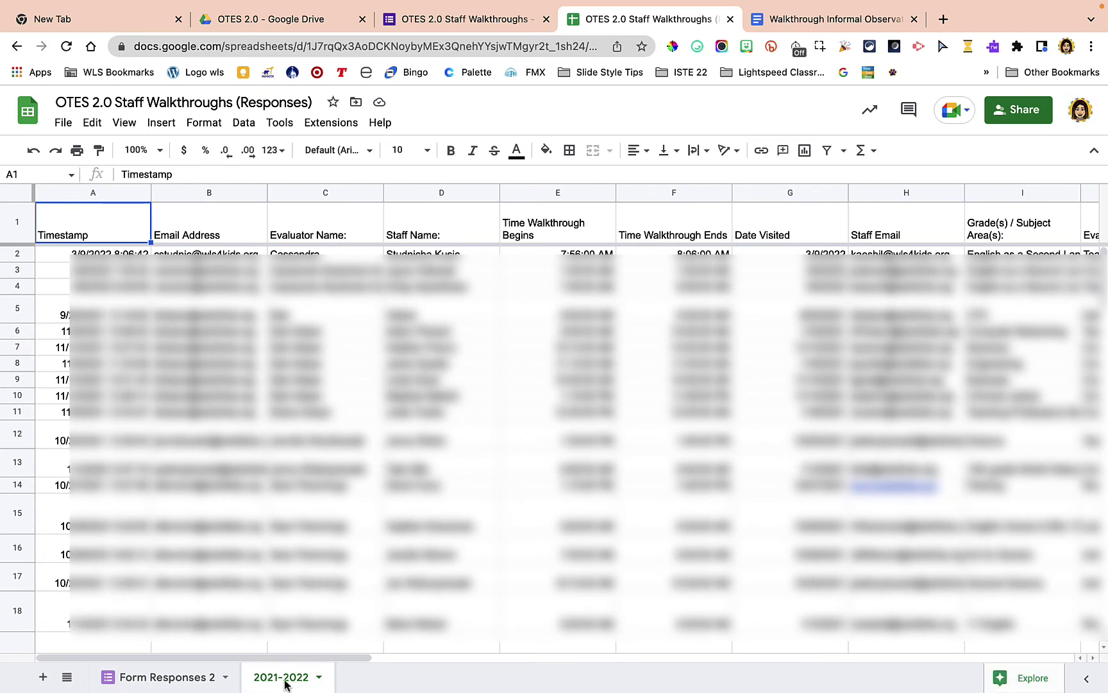
left_click(165, 683)
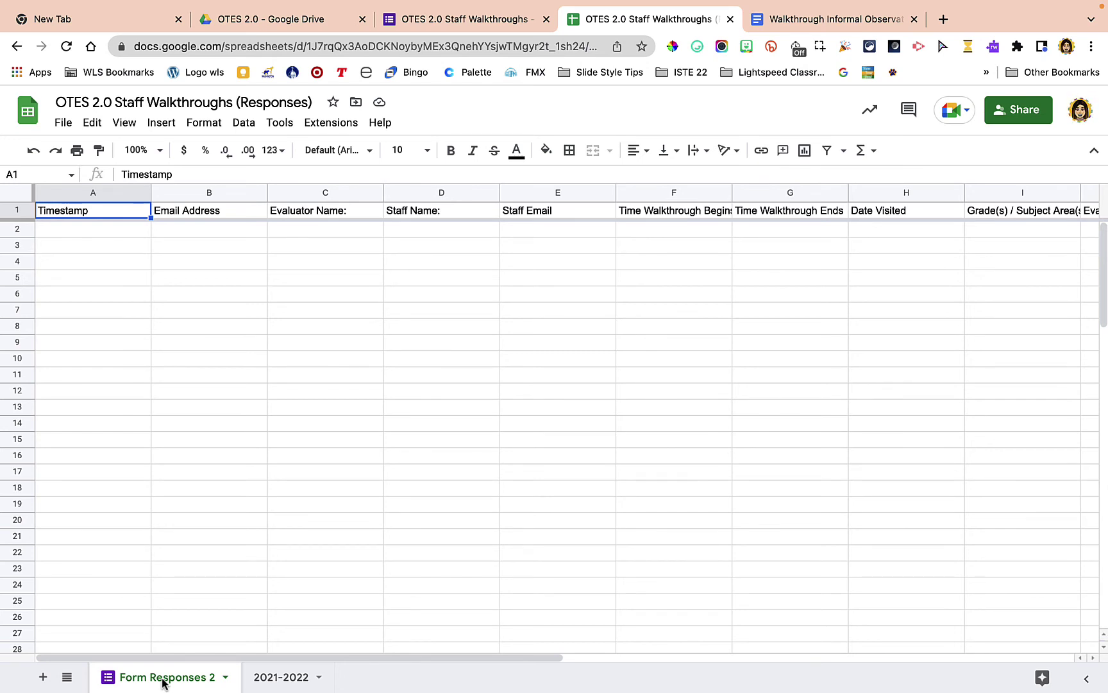
left_click(343, 128)
mouse_move(363, 252)
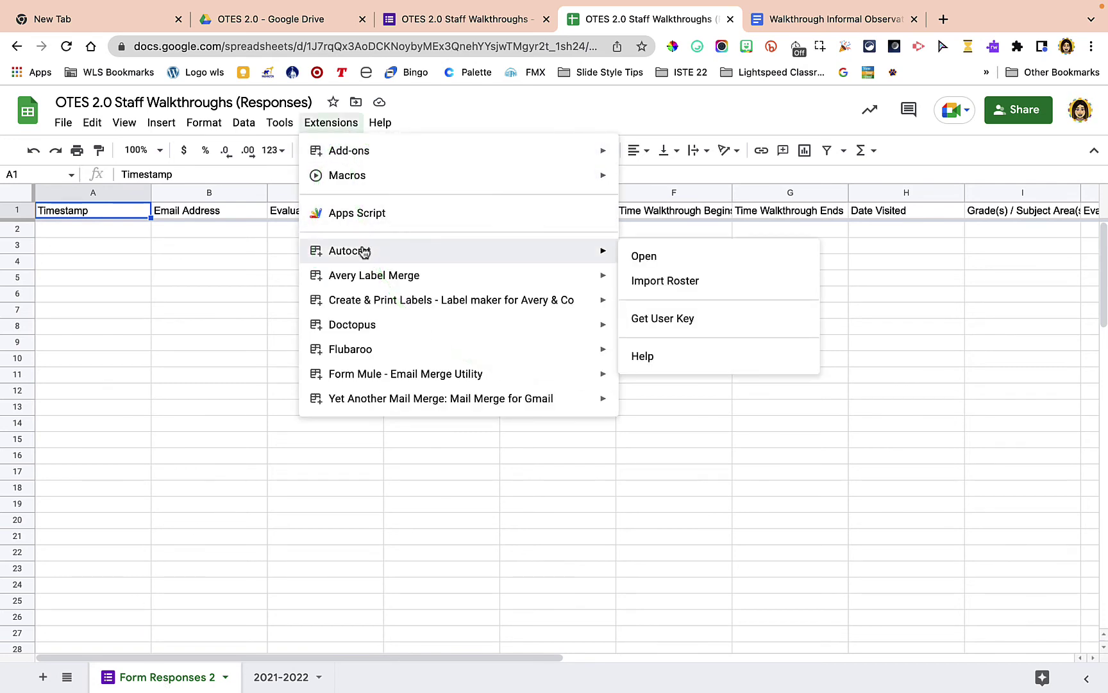
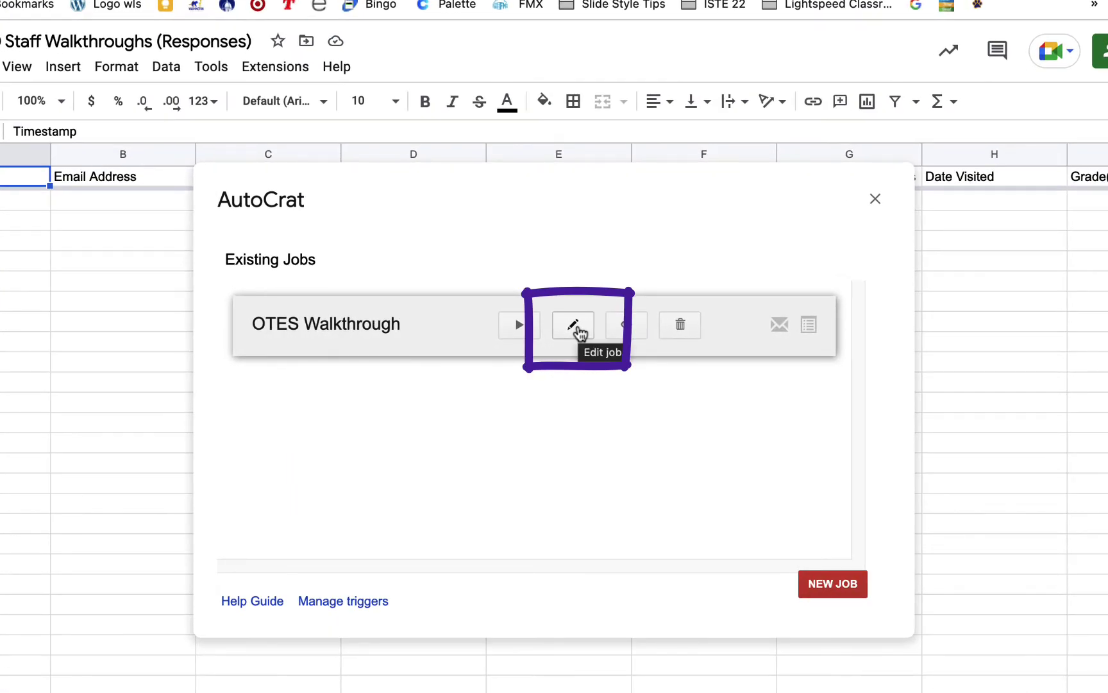
left_click(576, 328)
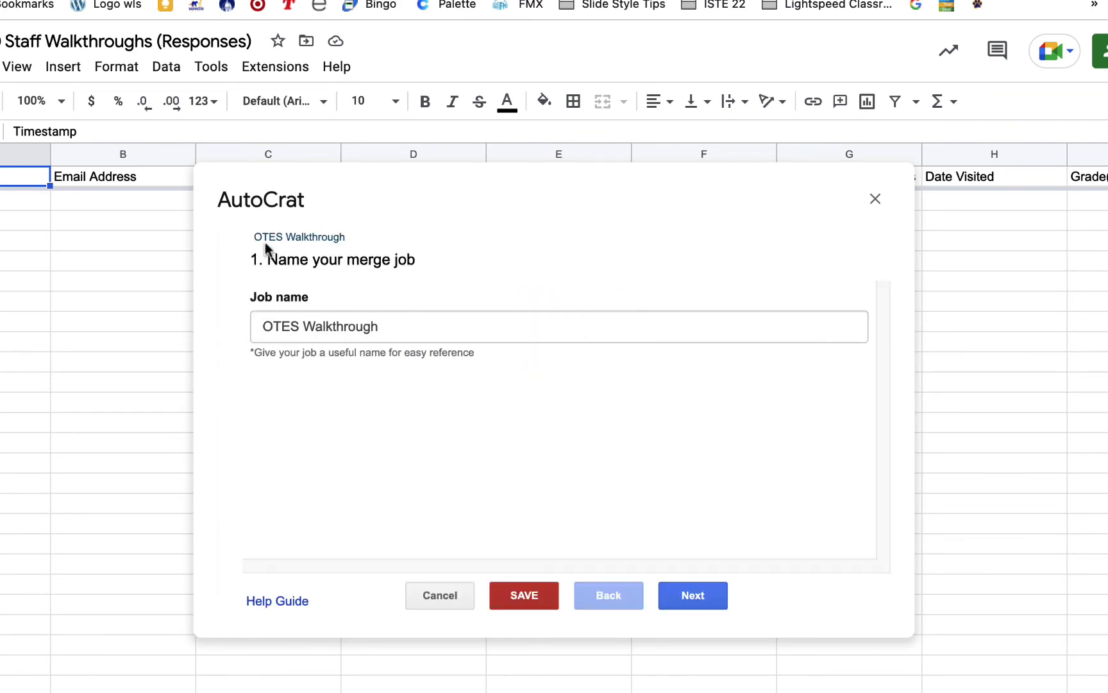
Check the template document currently selected for the OTES Walkthrough merge job
left_click(697, 598)
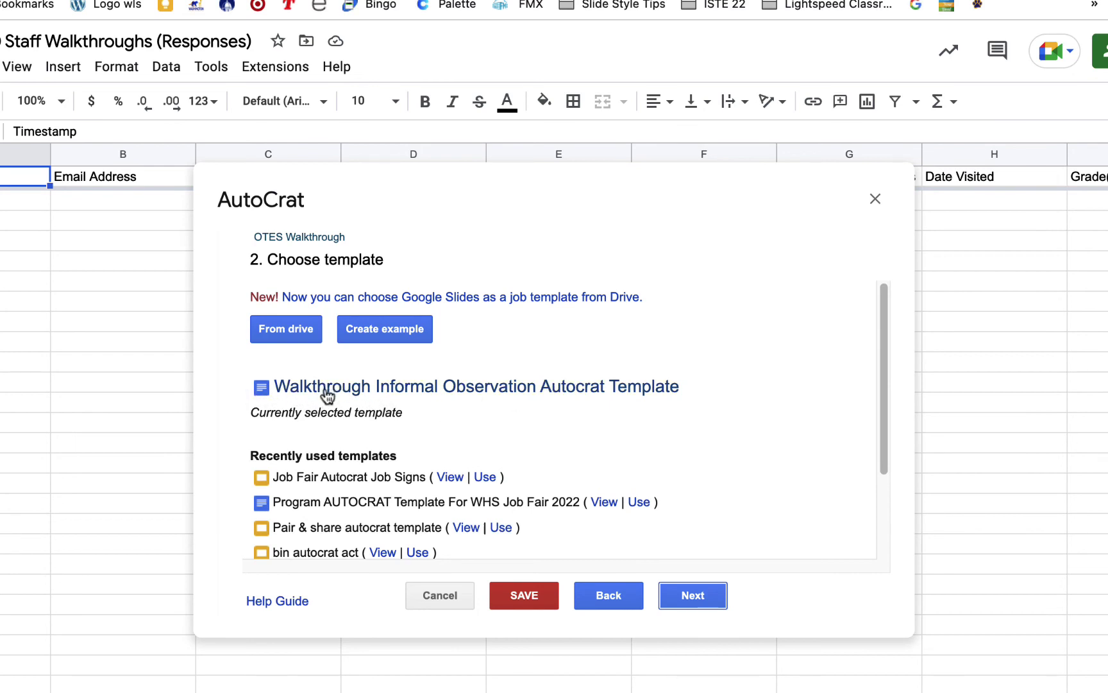
left_click(491, 385)
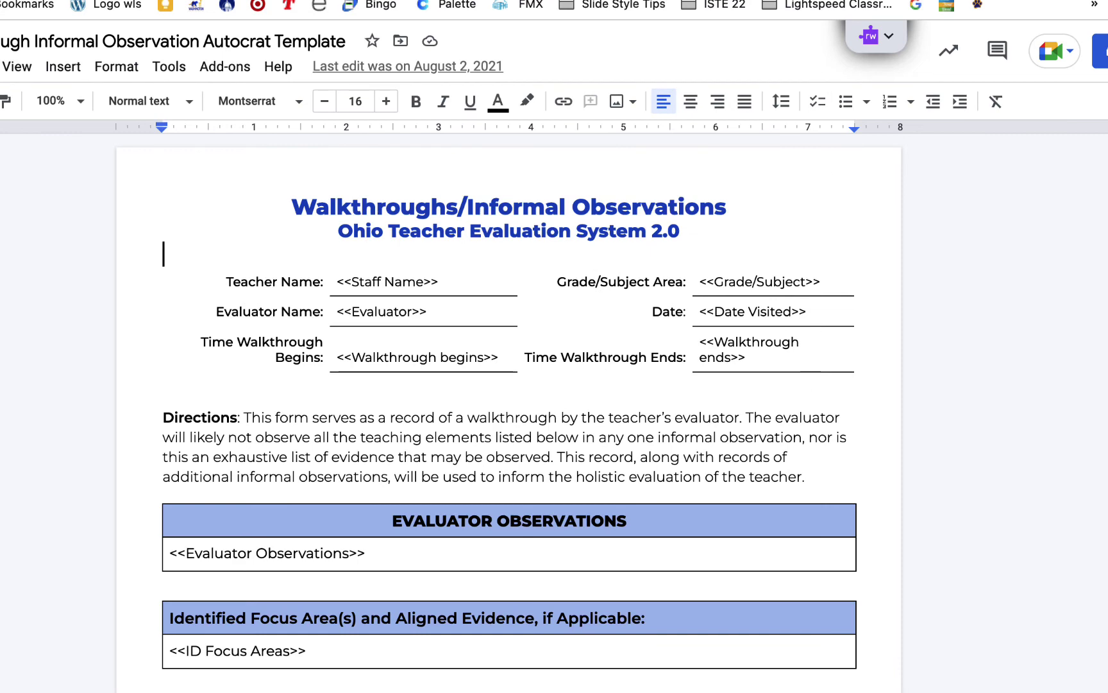
key("super+w")
Set the merge tab in the job's source data mapping to Form Responses 2
left_click(692, 597)
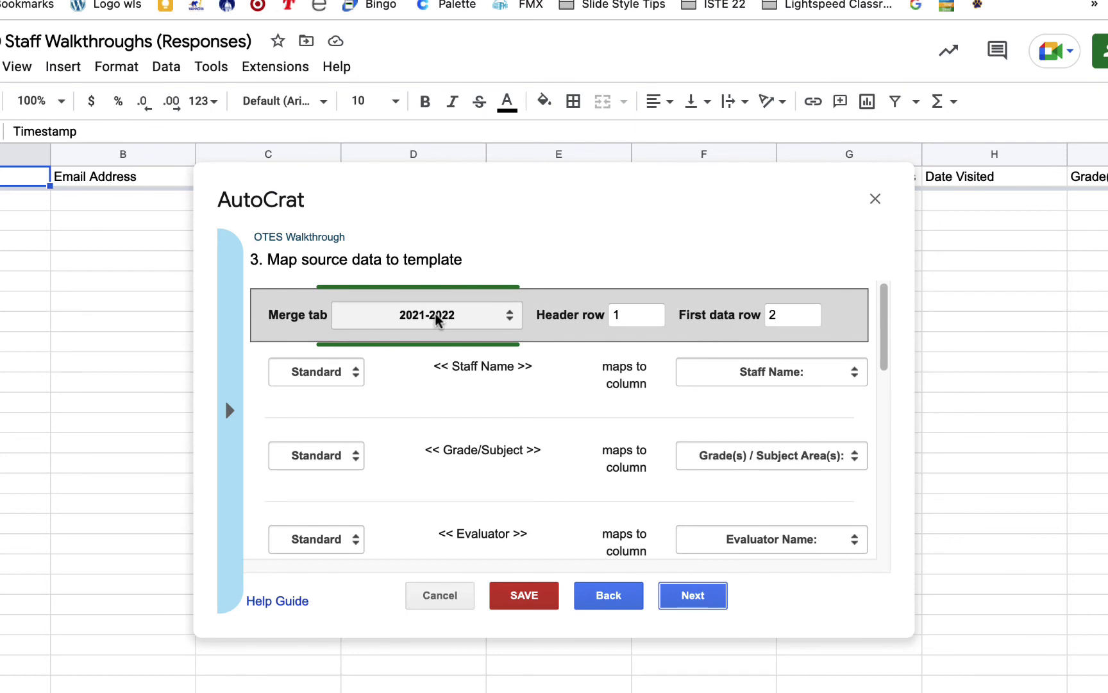
left_click(512, 317)
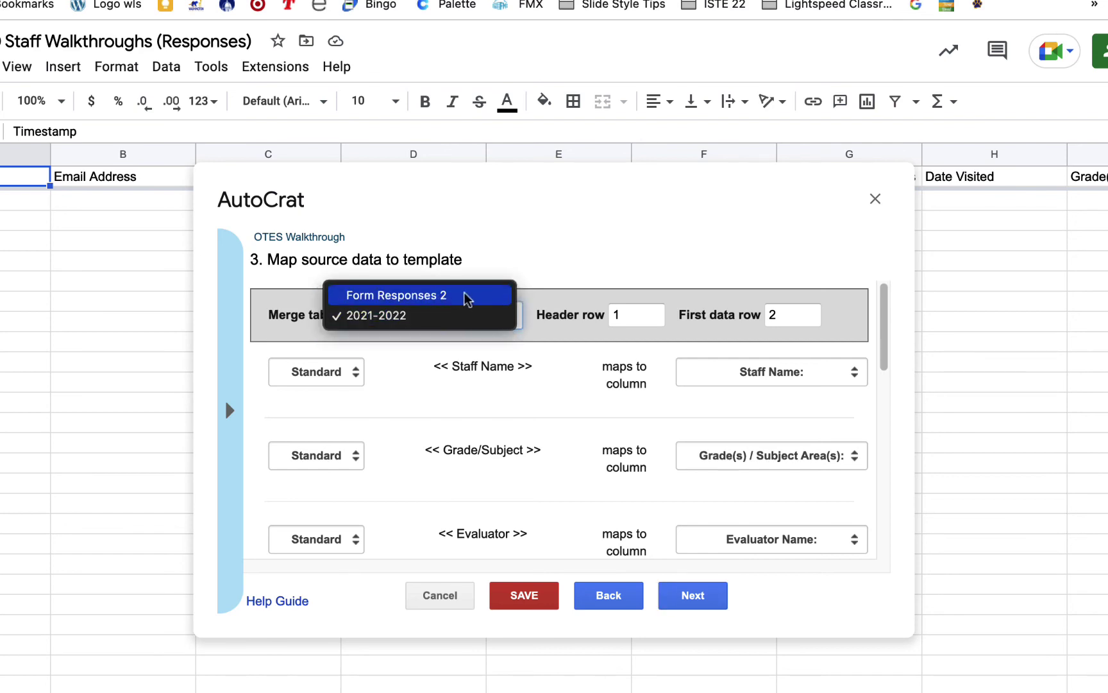
left_click(417, 298)
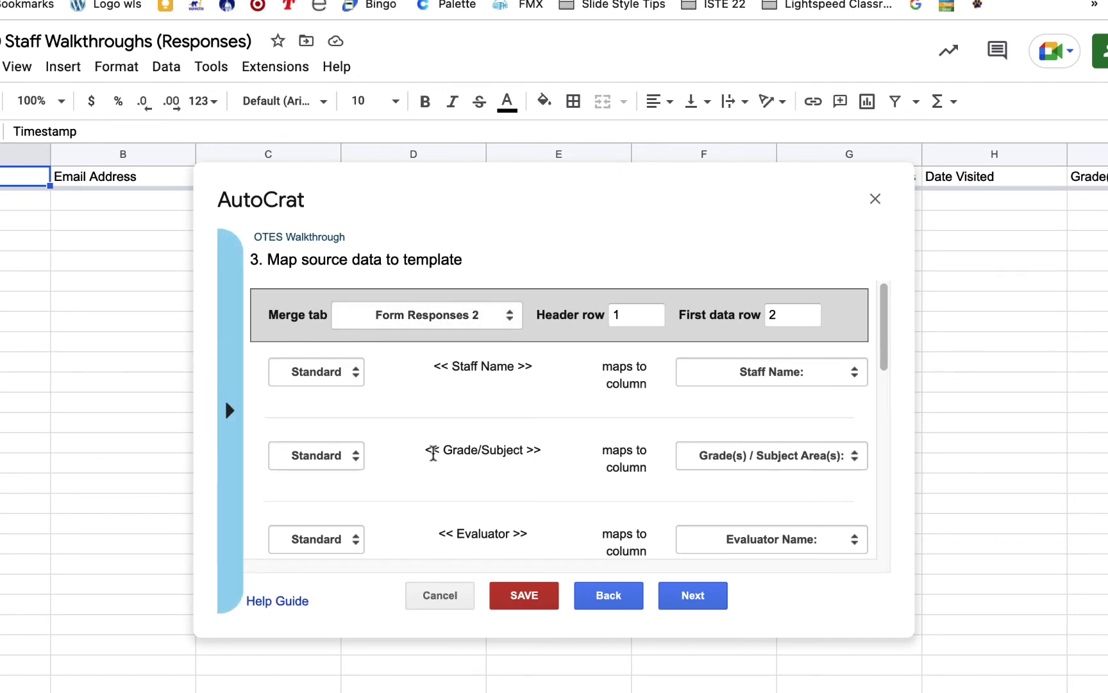
Review the template tag to column mappings for the OTES Walkthrough job, from Staff Name through Evaluator Summary Comments
scroll(553, 417, "down", 5)
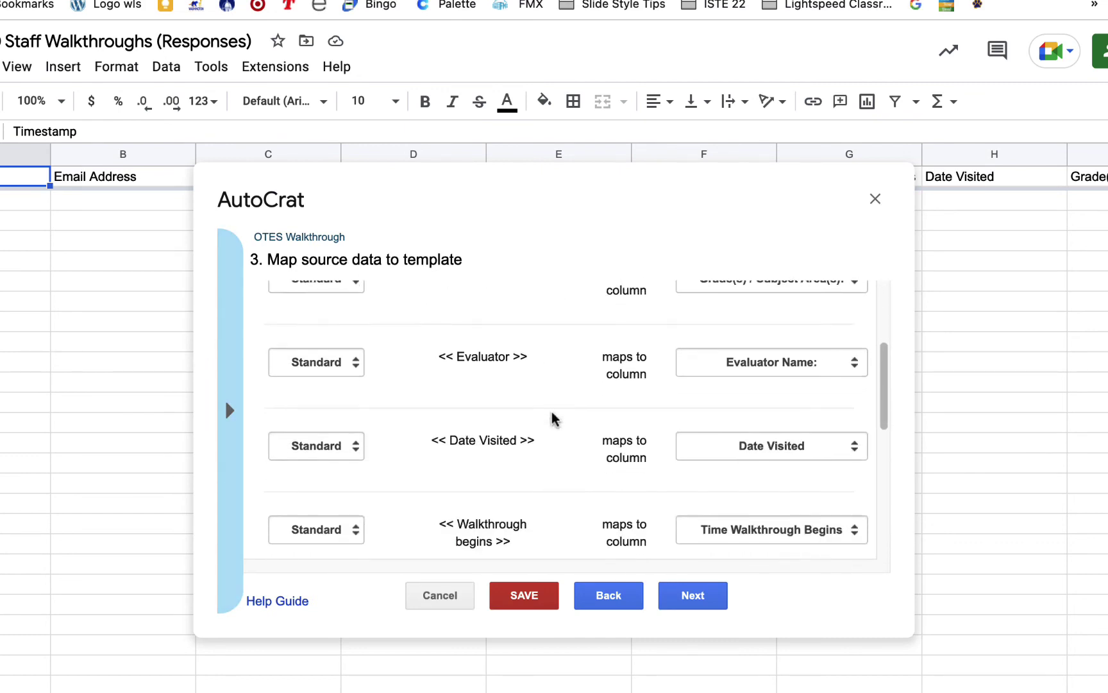
scroll(553, 418, "down", 4)
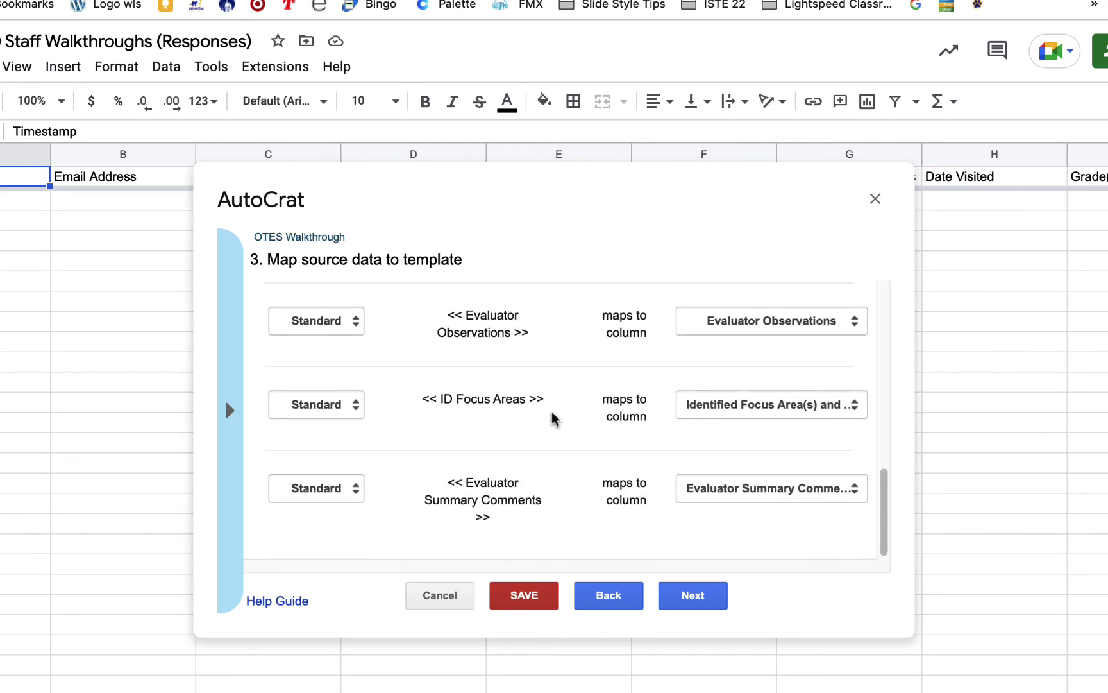
scroll(552, 418, "up", 10)
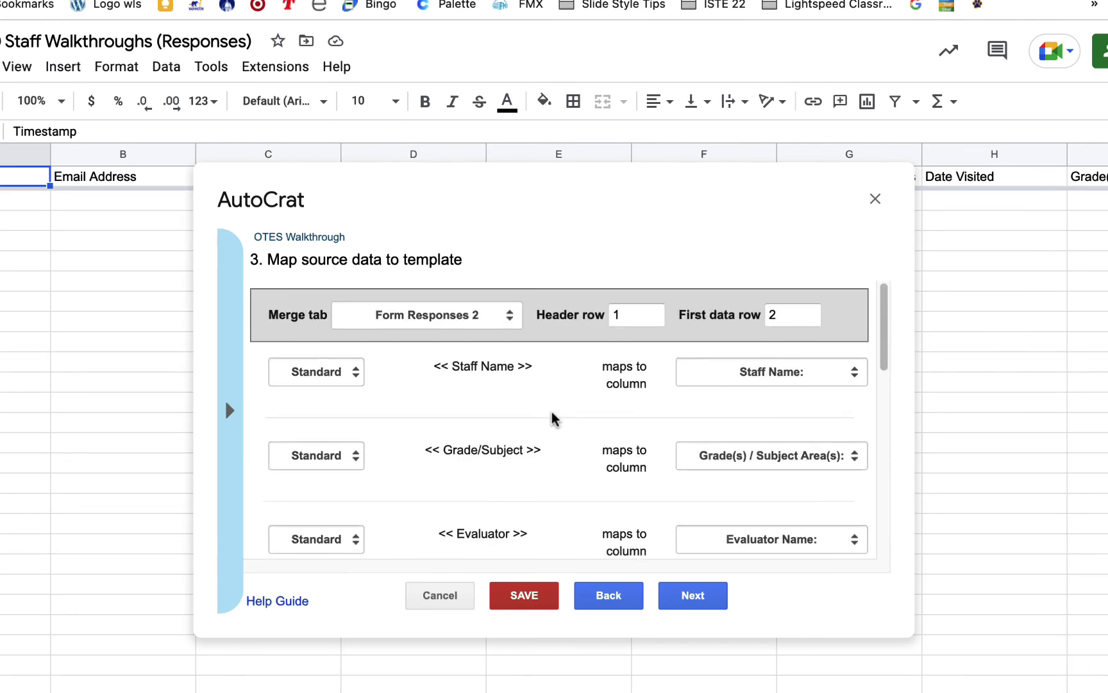
Check the job's output file settings and the destination folder for the merged documents
left_click(694, 598)
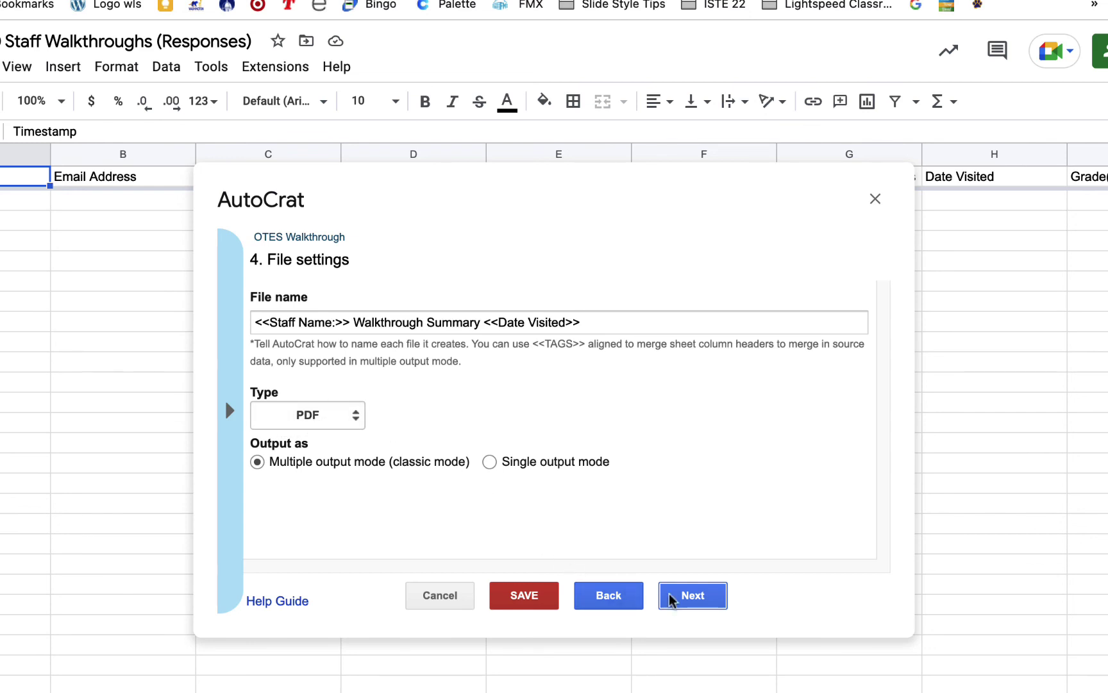
left_click(704, 601)
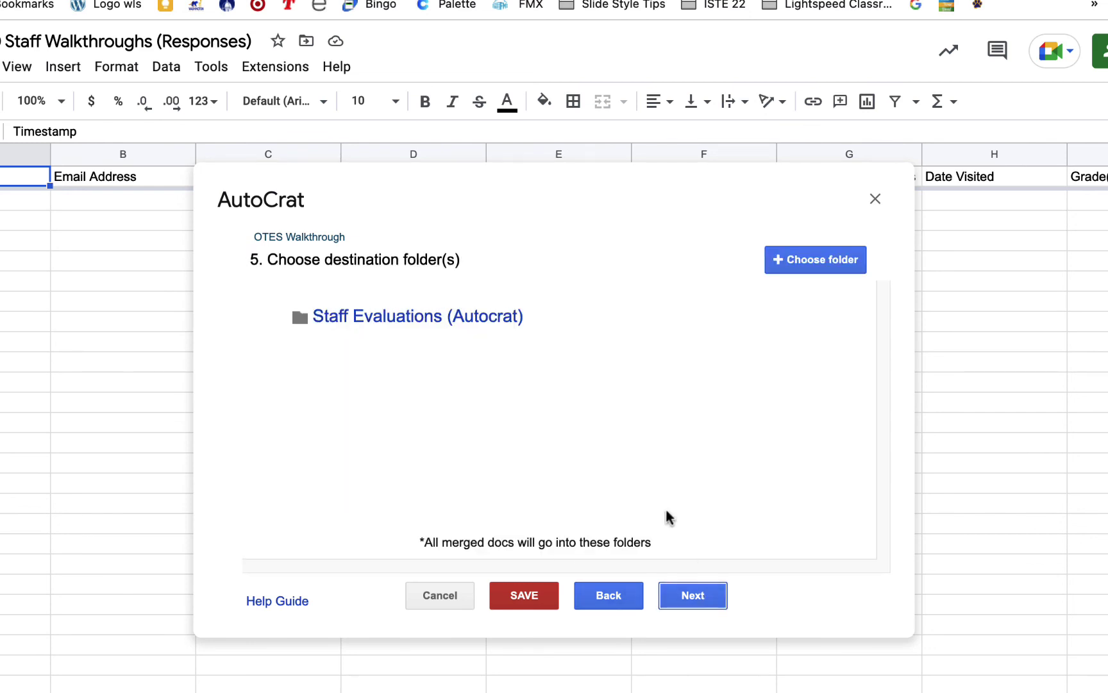
mouse_move(339, 329)
Pass over the optional folder reference and merge condition stages, and review the job's document sharing and email message settings
left_click(691, 596)
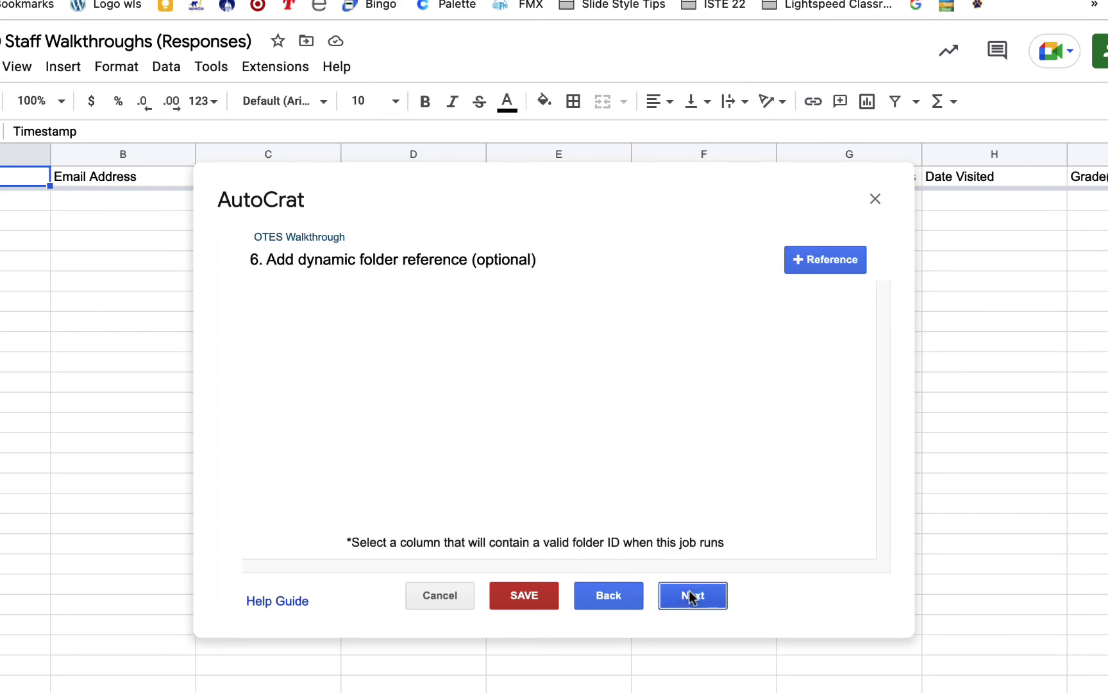
left_click(690, 596)
left_click(690, 597)
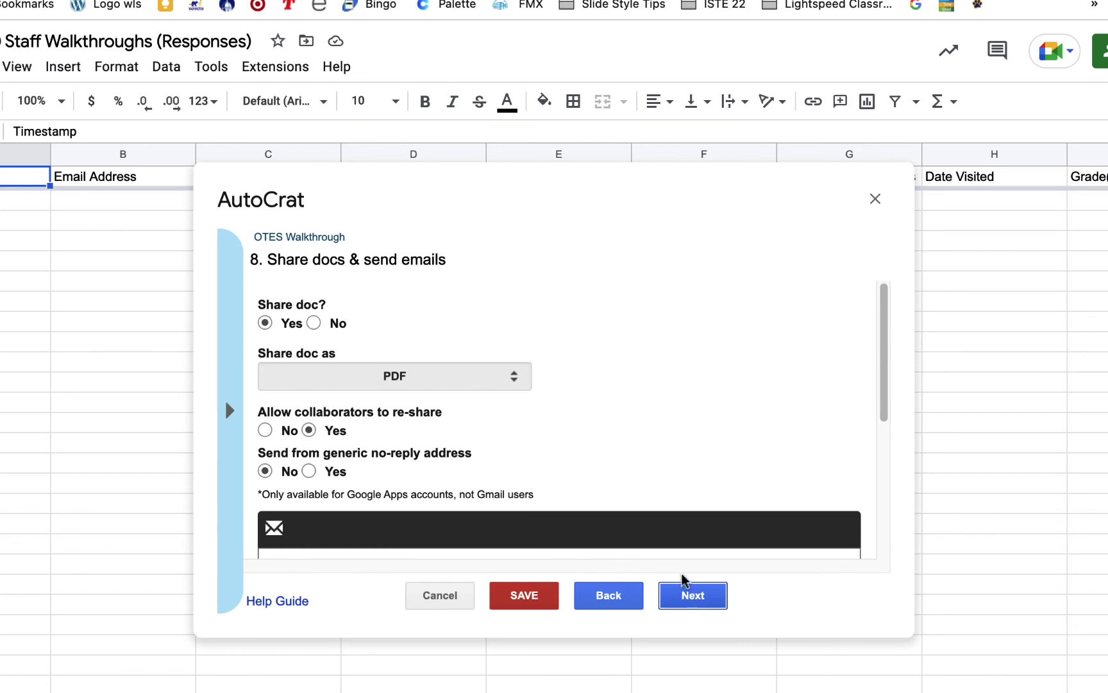
scroll(665, 349, "down", 5)
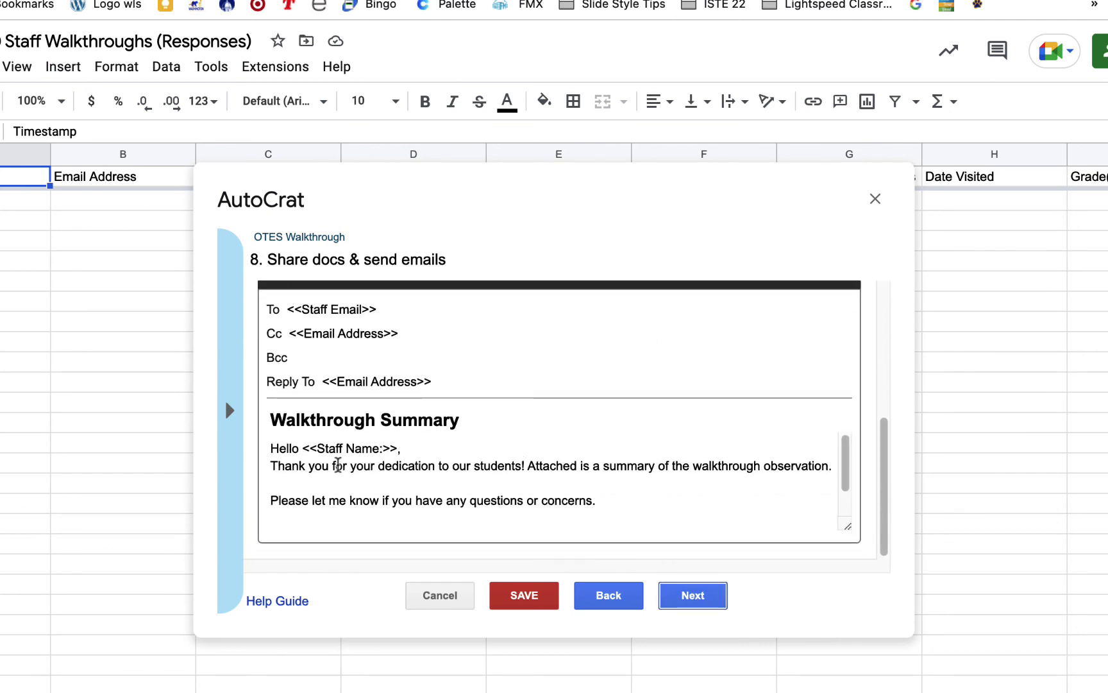
left_click(577, 471)
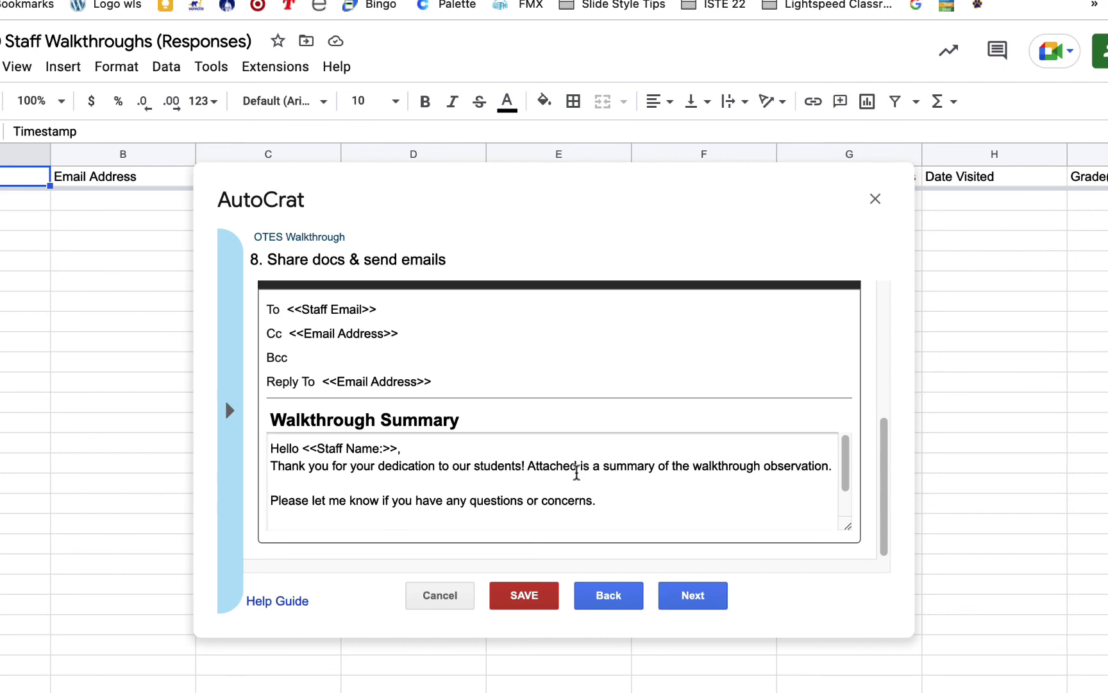
Check the job triggers, save the OTES Walkthrough job and close AutoCrat
left_click(683, 597)
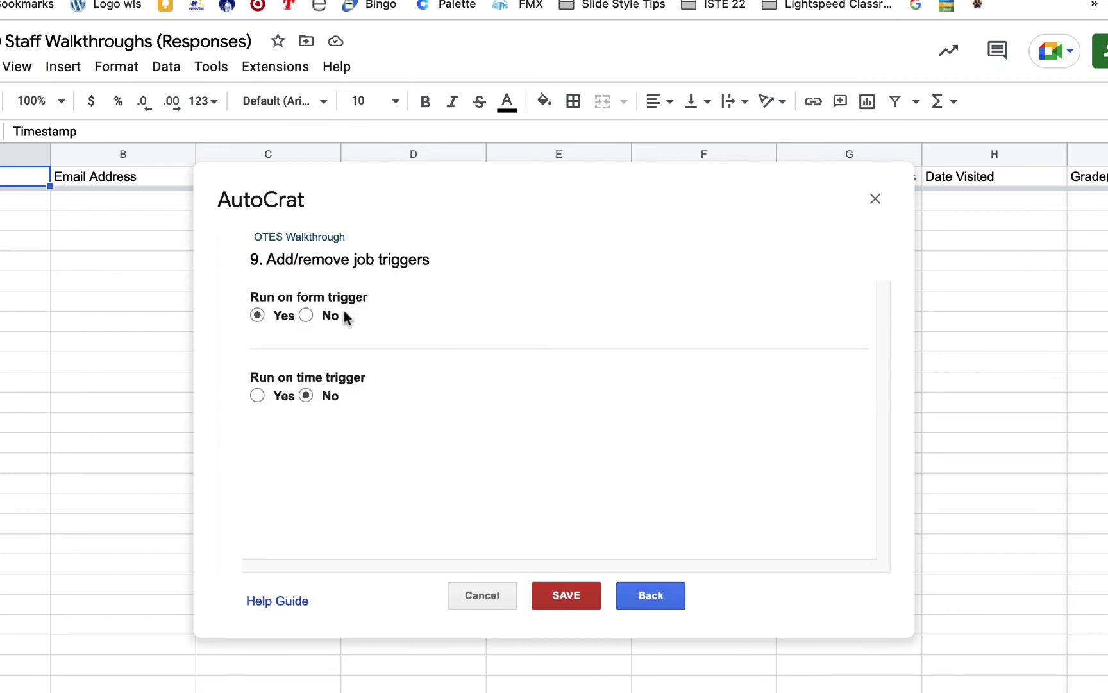
left_click(564, 601)
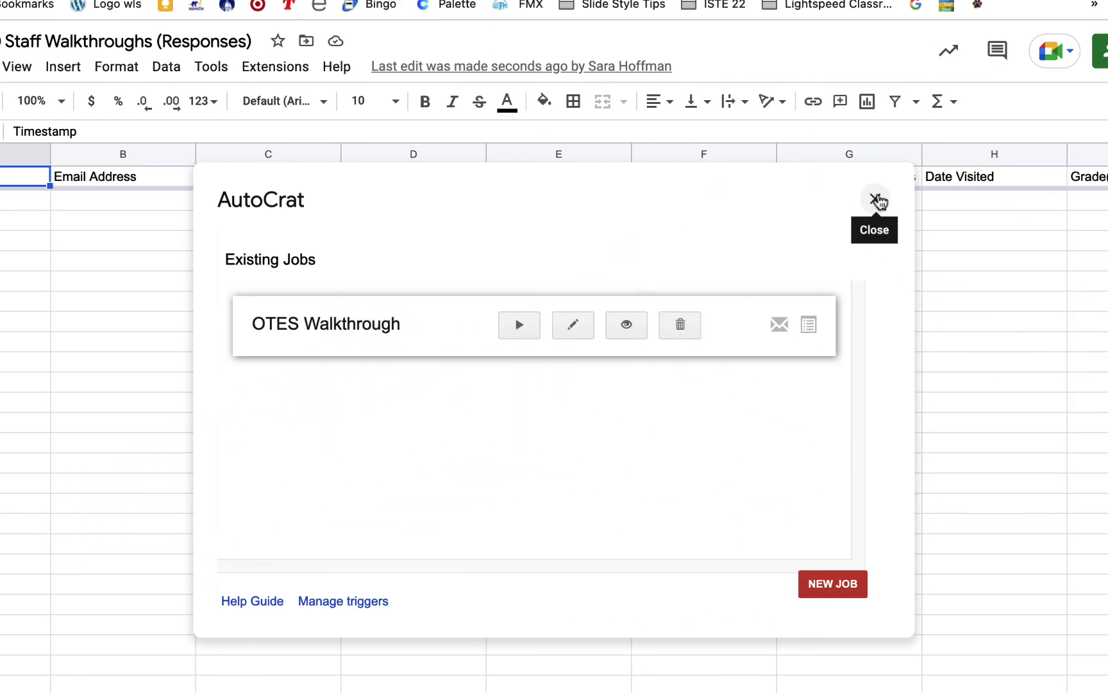
left_click(876, 199)
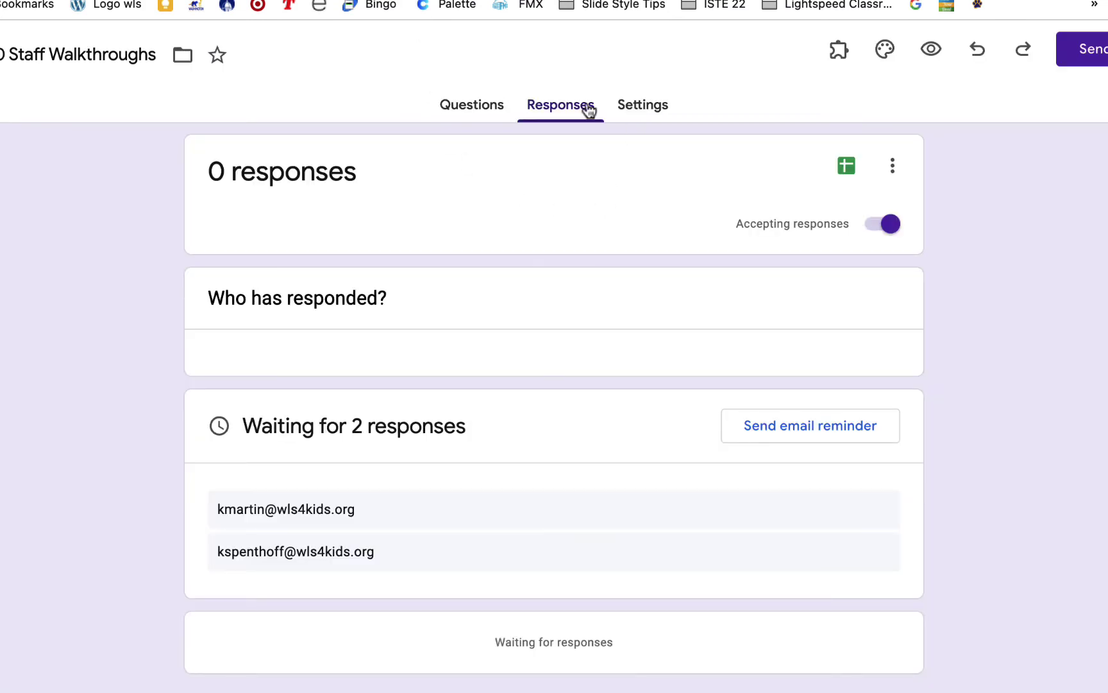
In the OTES 2.0 Staff Walkthroughs form, look over the questions and the available response management options, including unlinking and deleting responses
left_click(503, 106)
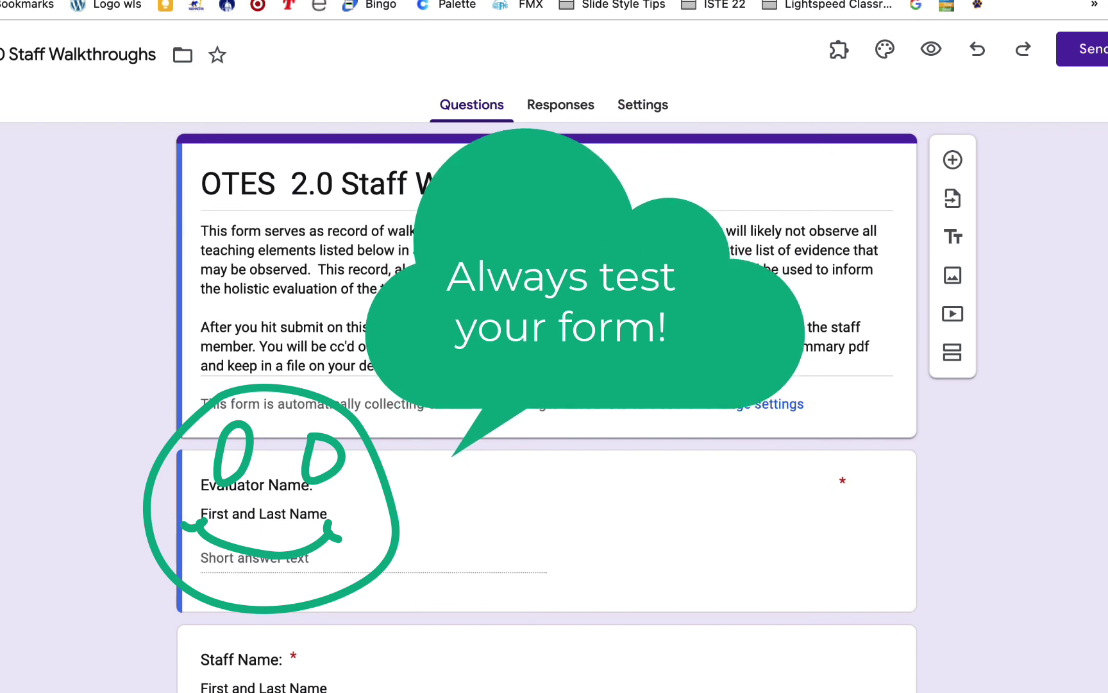
left_click(563, 107)
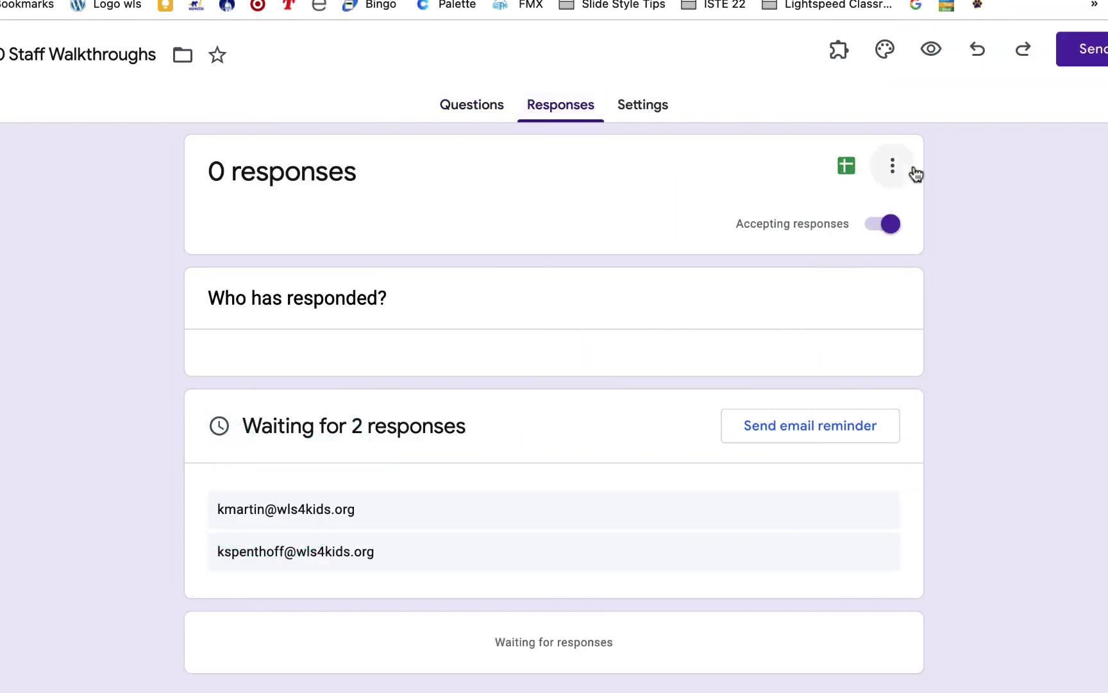
left_click(894, 167)
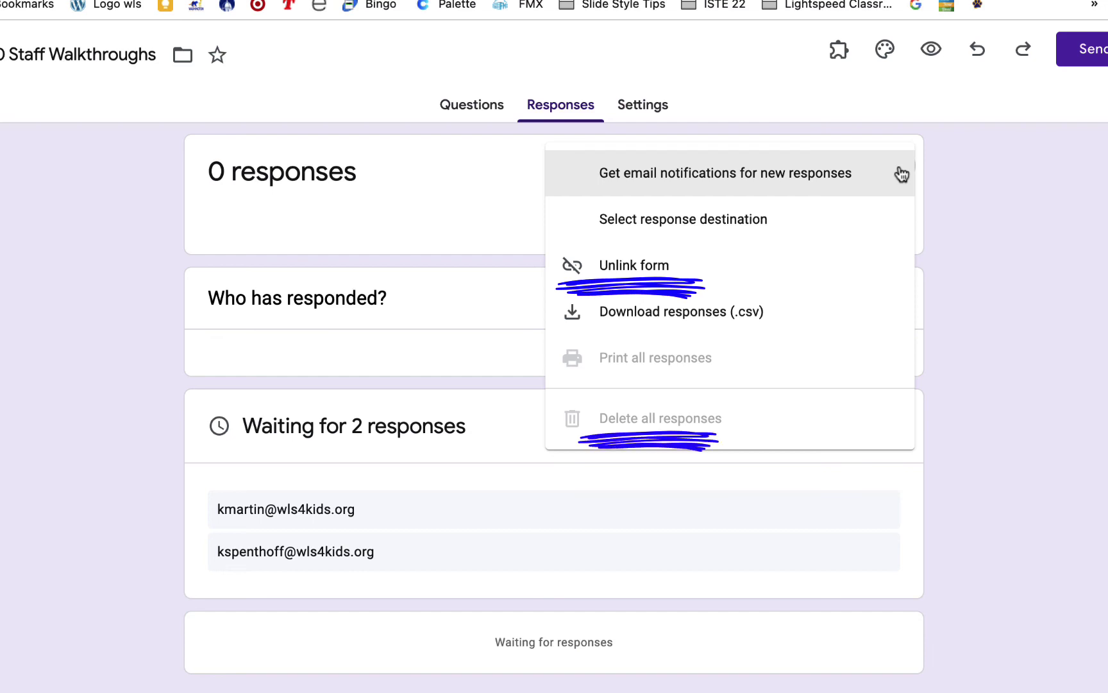
left_click(323, 94)
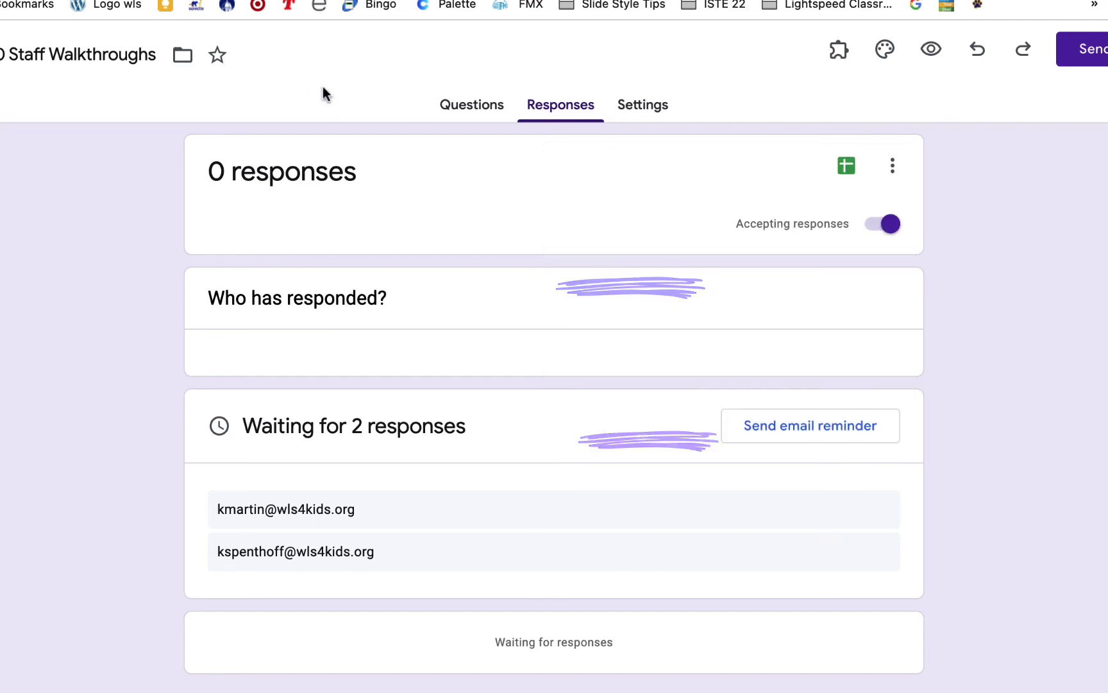